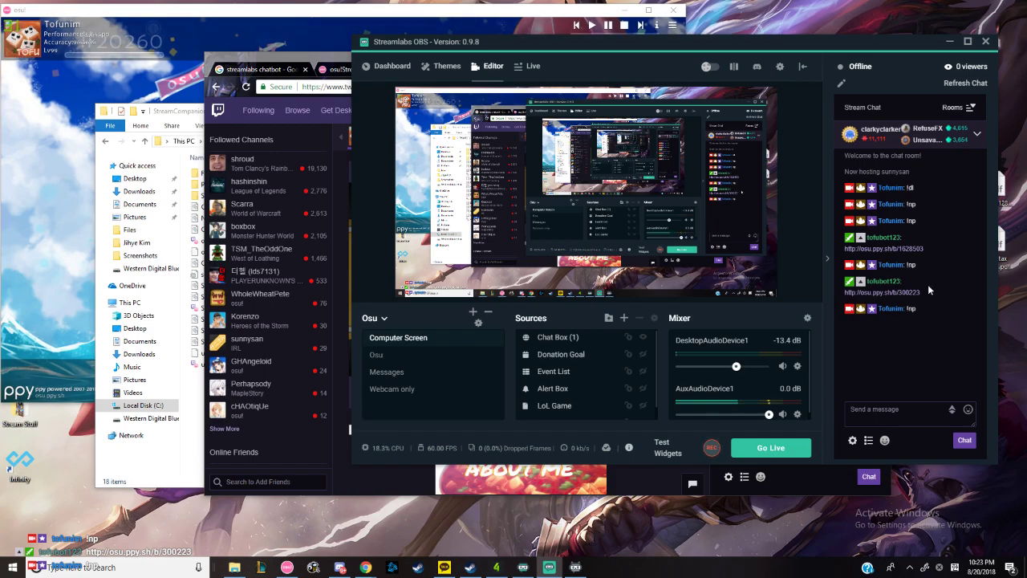
- Collapse the stream chat panel in the Streamlabs OBS Editor
left_click(829, 262)
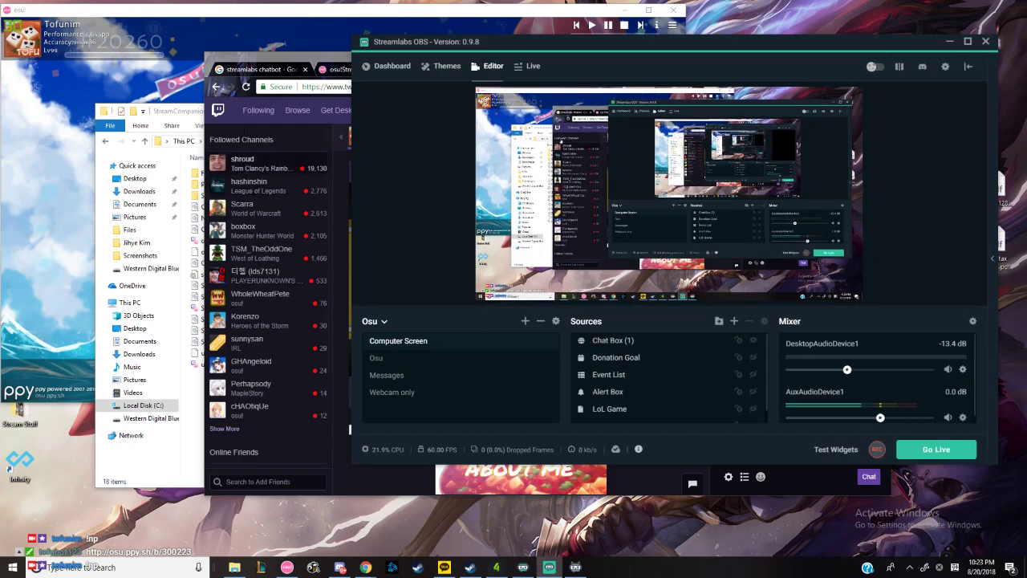
- Bring Chrome forward and scroll through the osu!StreamCompanion forum post
left_click(318, 61)
left_click(361, 69)
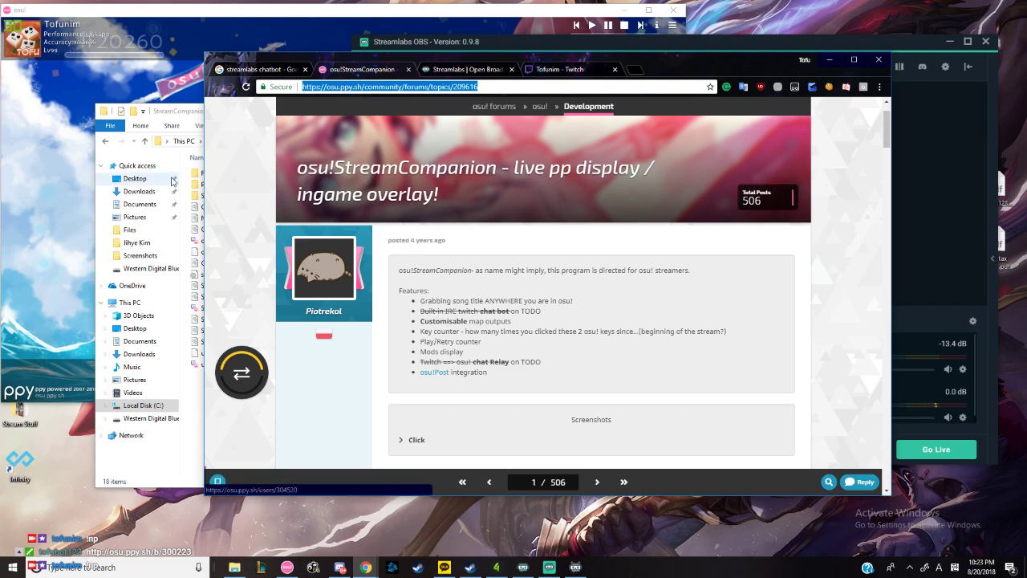
scroll(577, 230, "down", 1)
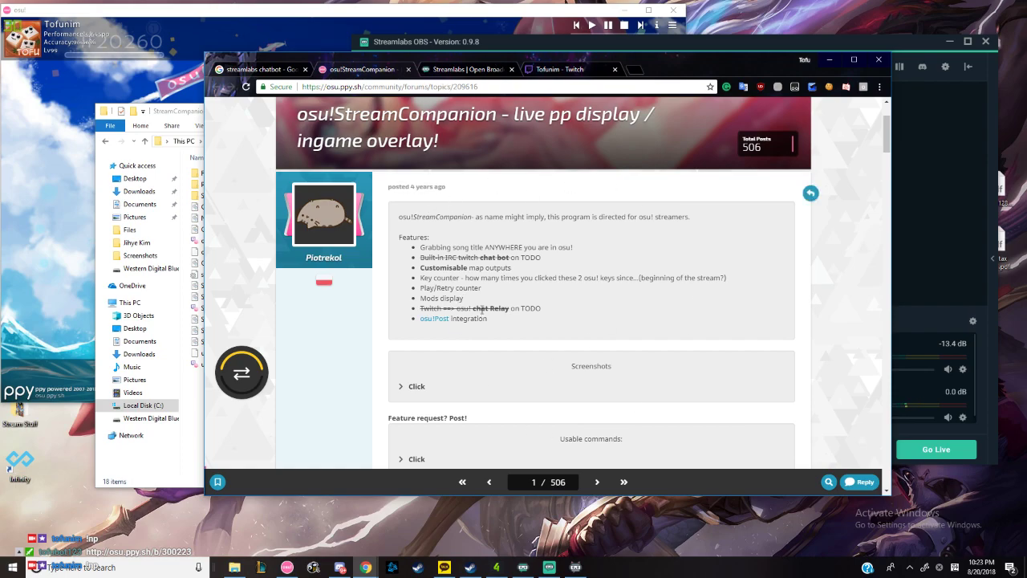
- Read over the Streamlabs Chatbot download page, then return to the forum post
left_click(470, 75)
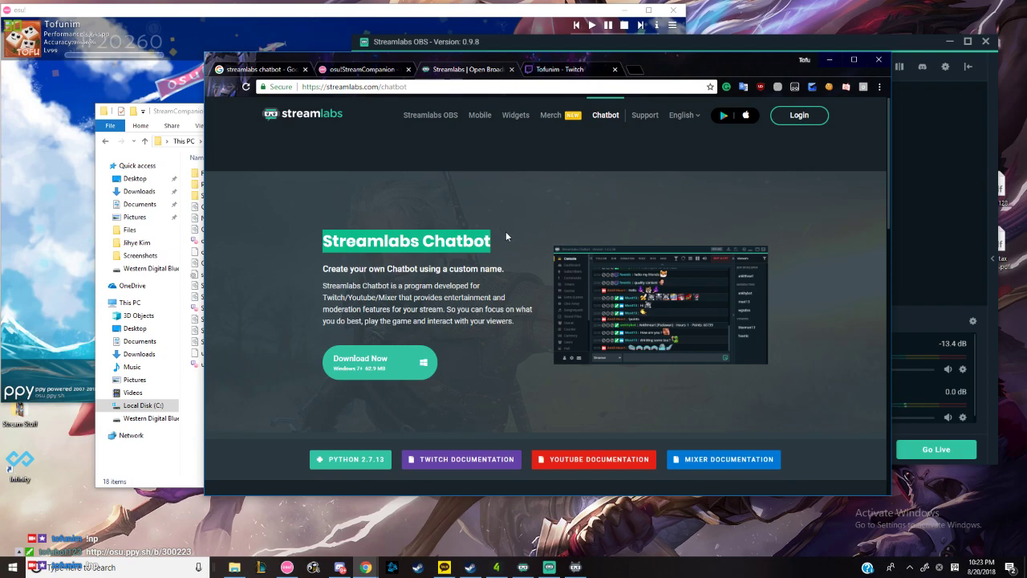
left_click_drag(505, 236, 323, 241)
left_click_drag(502, 243, 424, 242)
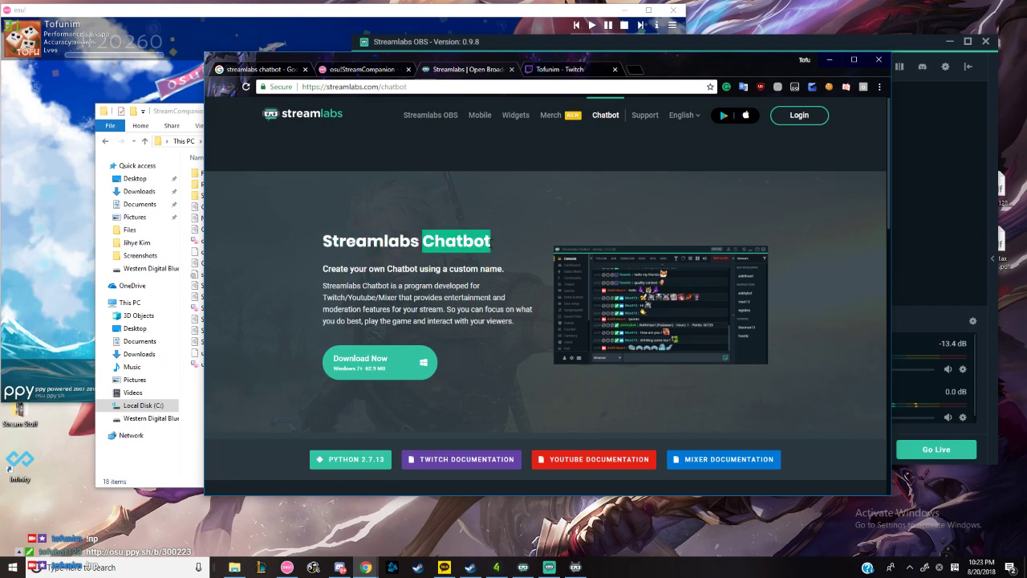
left_click(491, 242)
left_click_drag(491, 242, 317, 247)
left_click(496, 245)
scroll(496, 246, "down", 1)
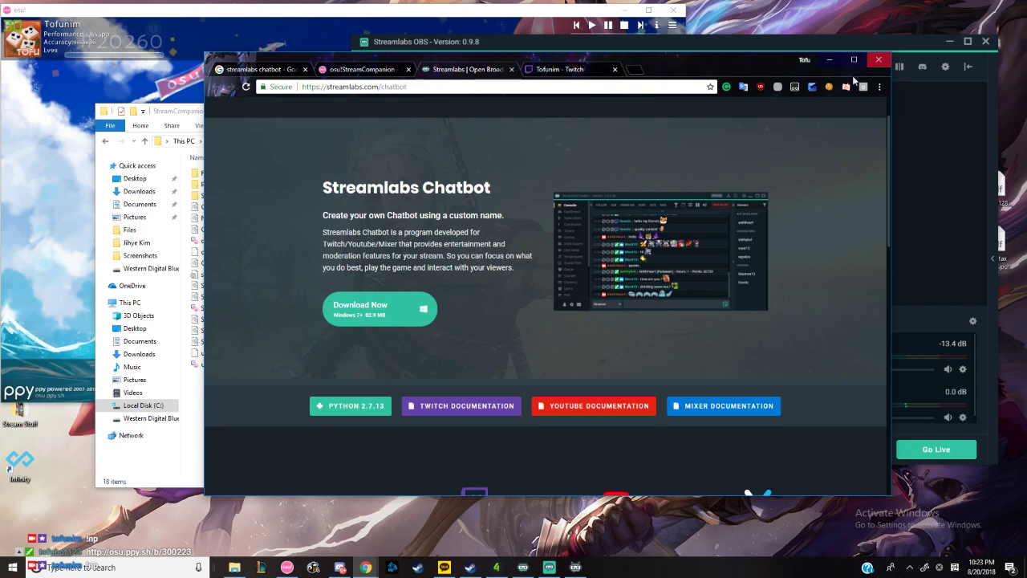
left_click(353, 70)
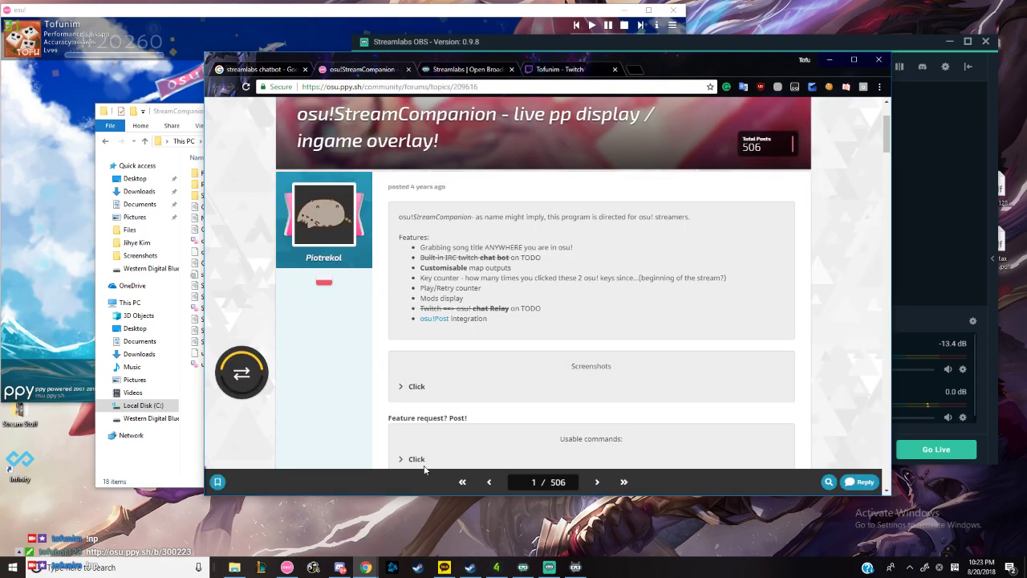
- Bring up osu!StreamCompanion from the tray and open its Output patterns settings
mouse_move(235, 569)
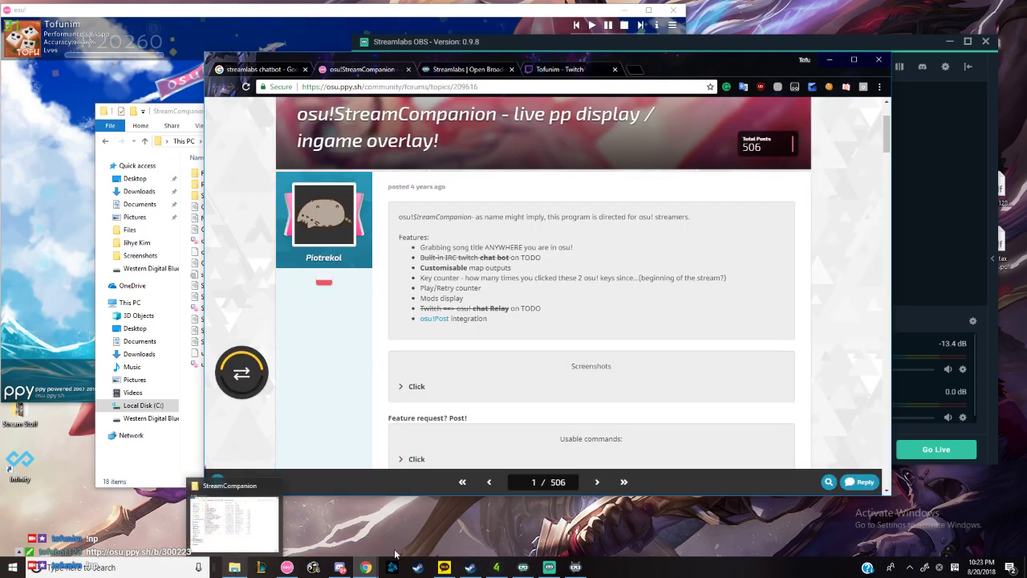
left_click(909, 568)
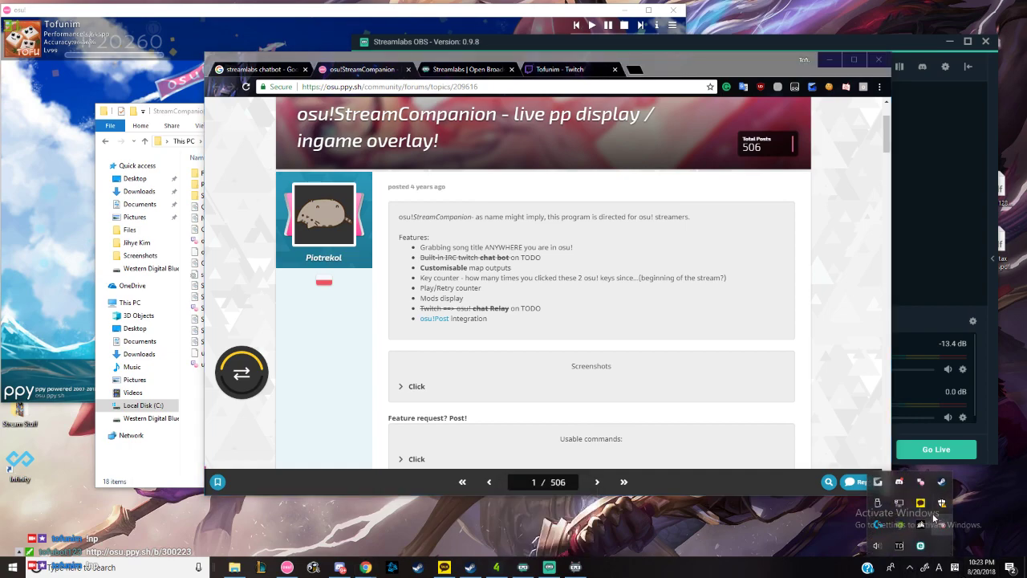
left_click(920, 482)
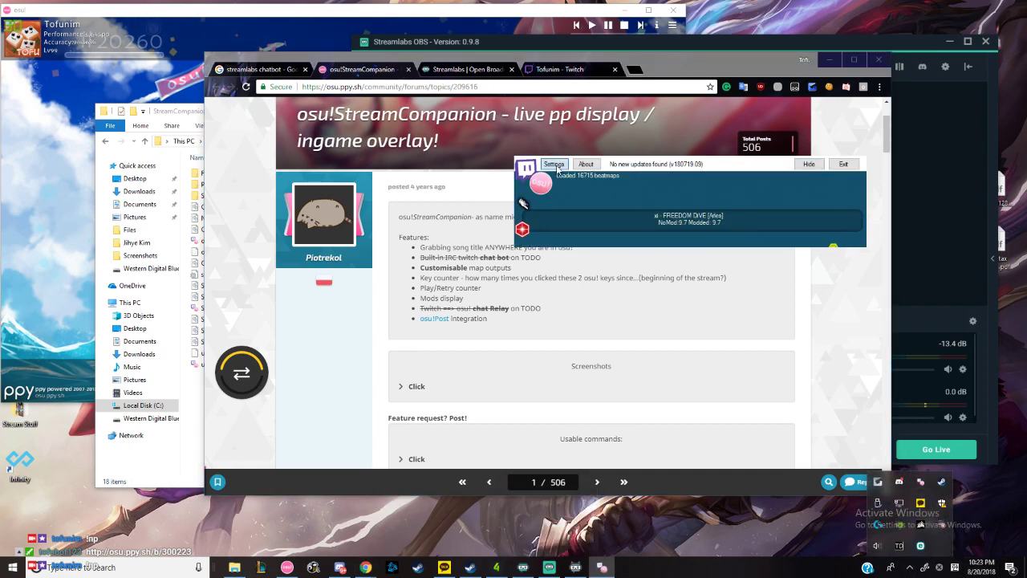
left_click(555, 165)
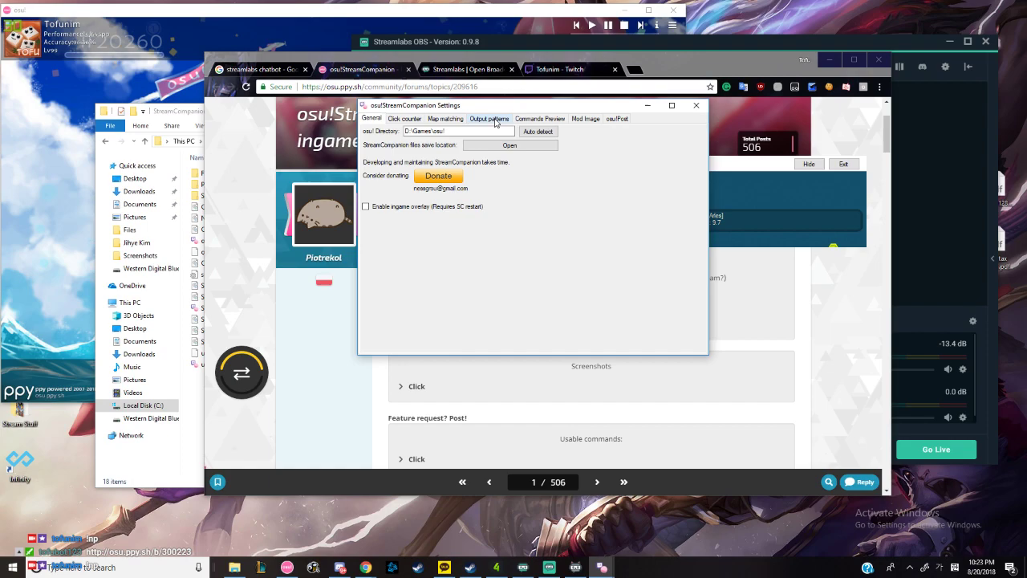
left_click(492, 119)
- Confirm the np_playing_DL pattern uses !dl! formatting and save it
left_click(449, 163)
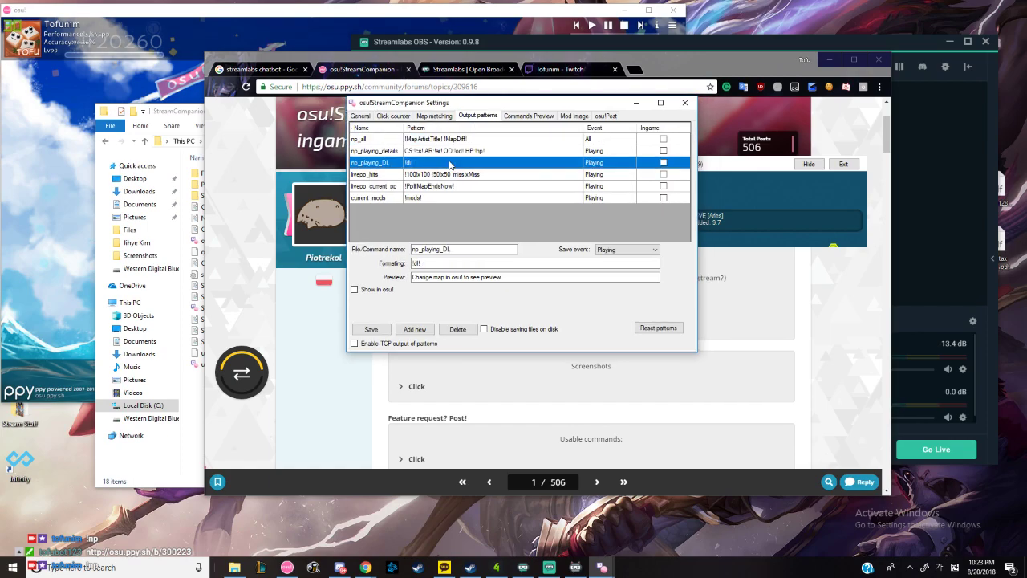
left_click(445, 249)
left_click_drag(428, 265, 406, 270)
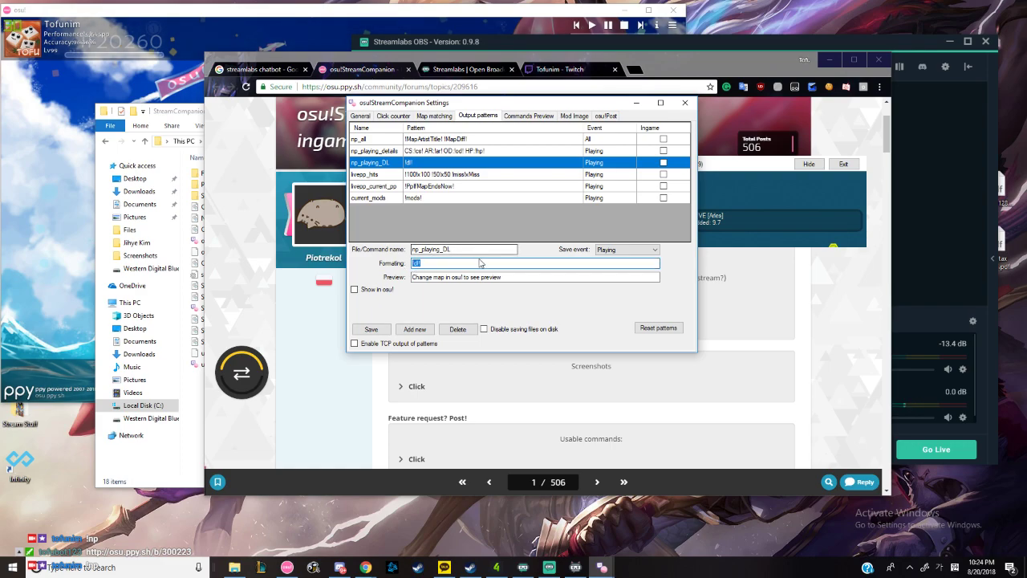
left_click(480, 263)
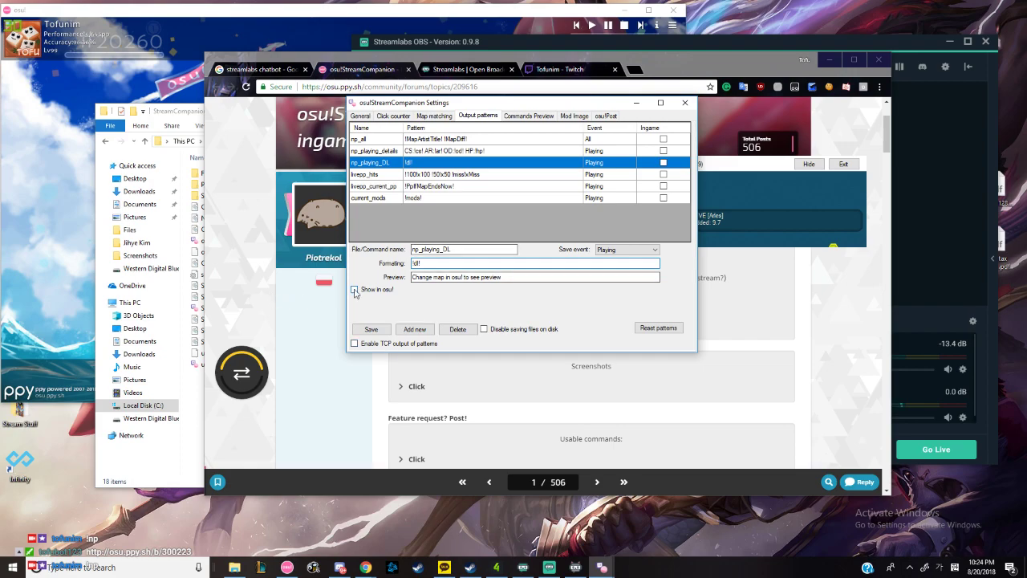
left_click(370, 329)
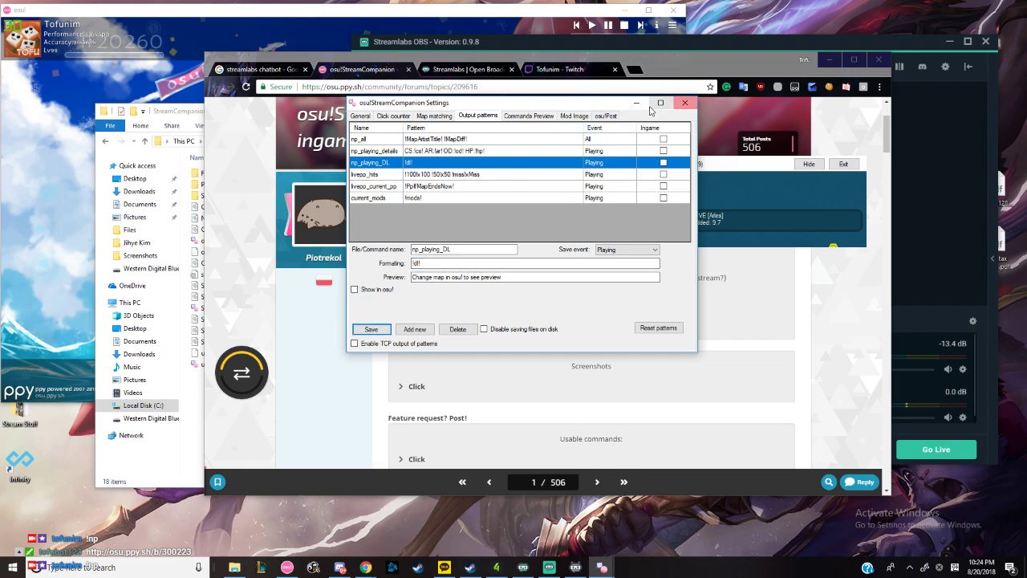
- Close the StreamCompanion settings and hide the app
left_click(684, 102)
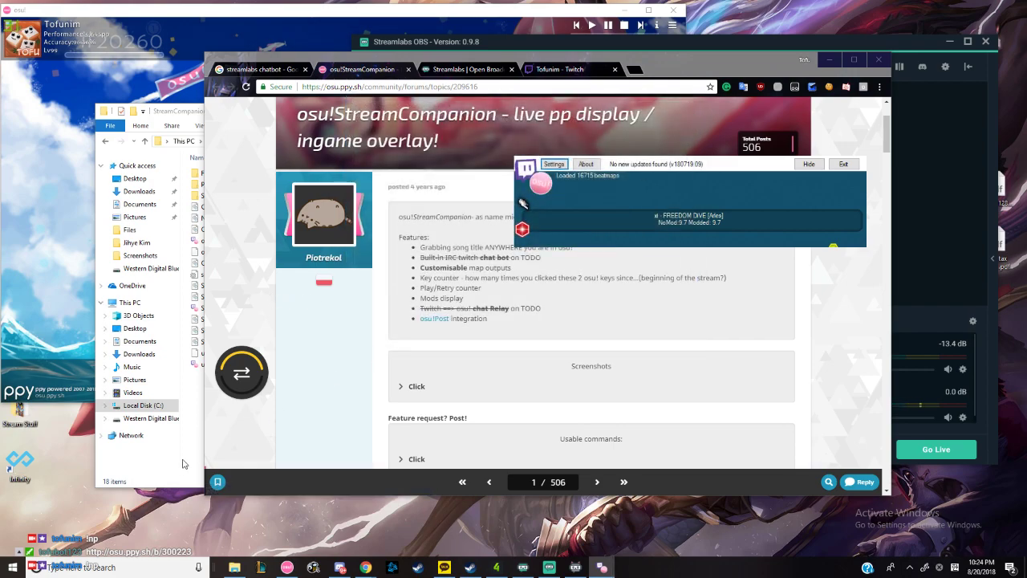
key("Tab")
key("Tab")
key("Return")
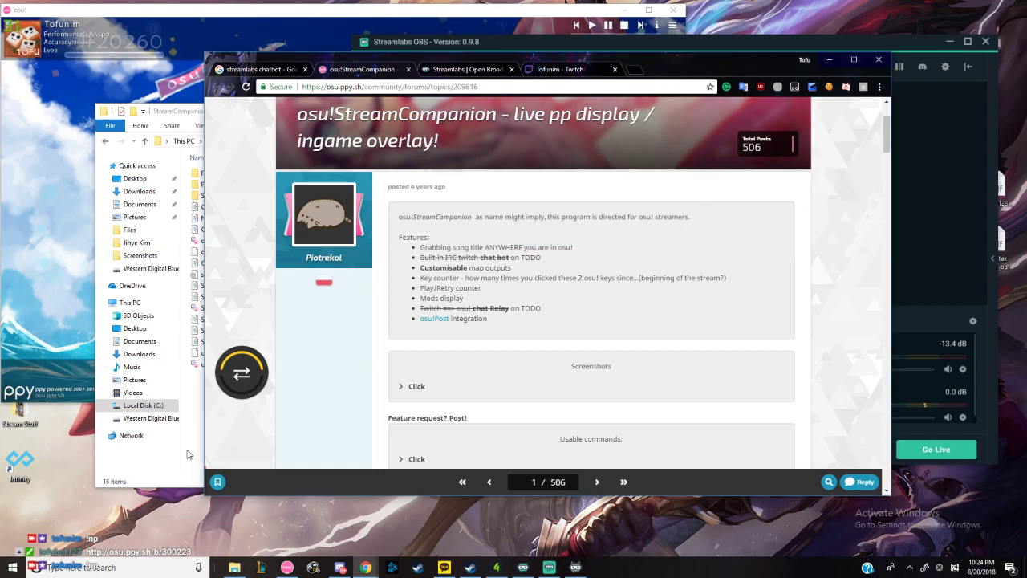
- Open np_playing_DL.txt from StreamCompanion\Files, find it empty, and close it
left_click(187, 454)
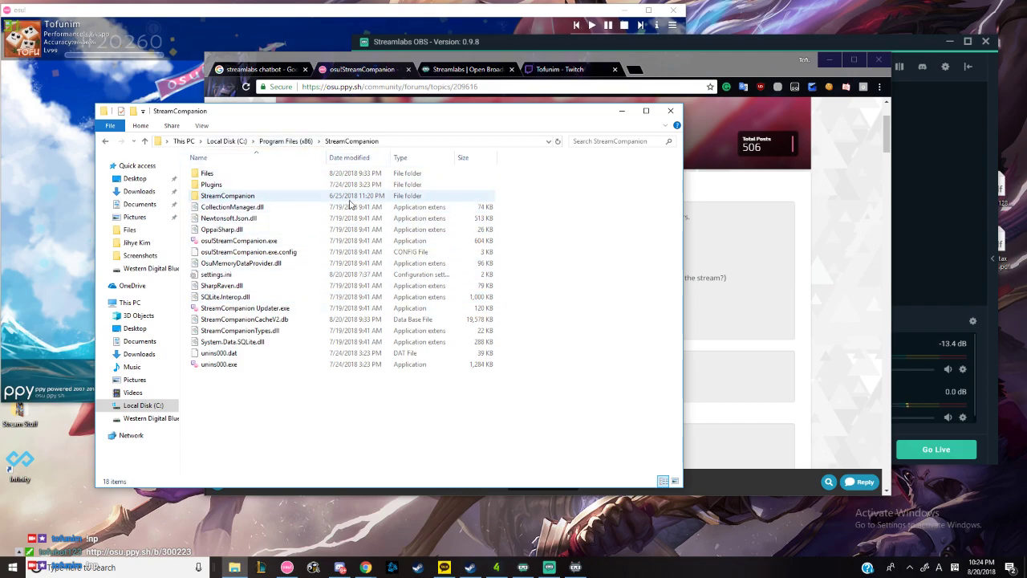
double_click(305, 175)
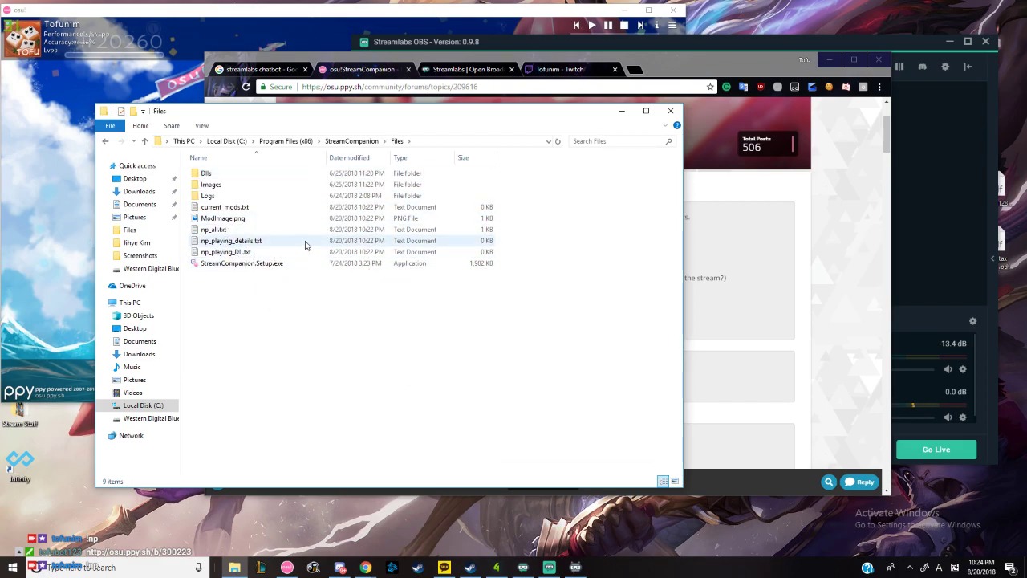
left_click(246, 254)
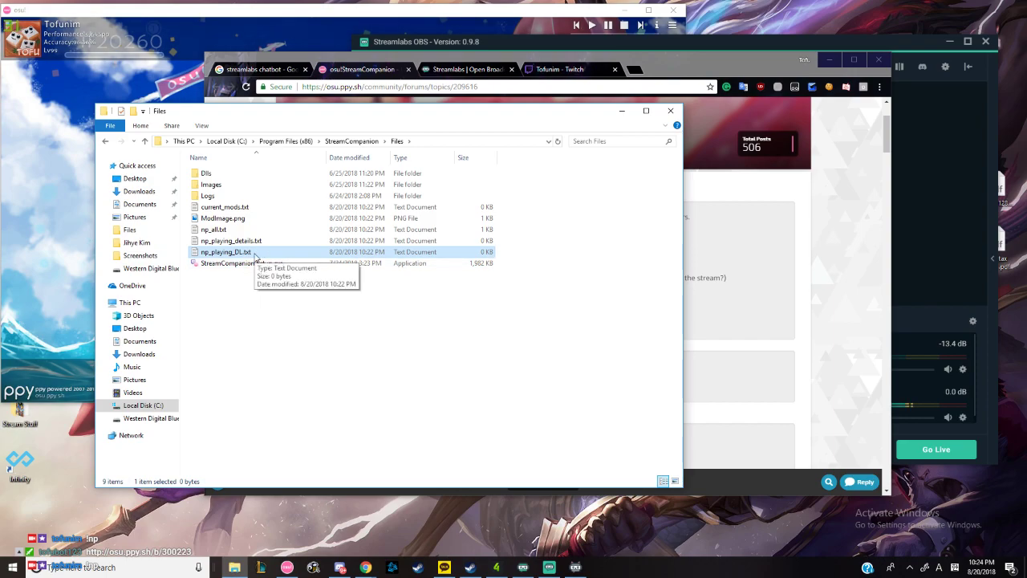
double_click(257, 252)
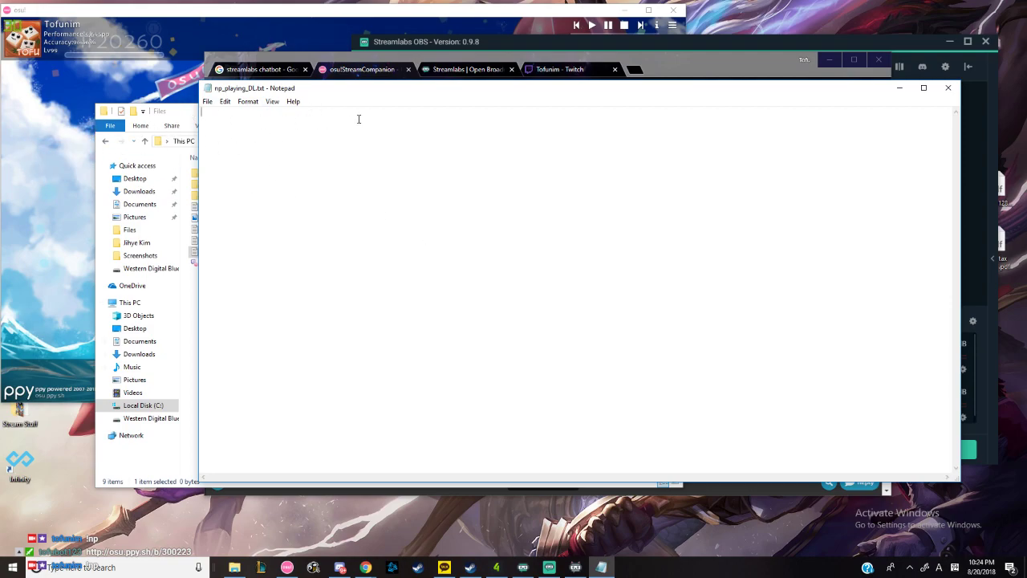
left_click(947, 87)
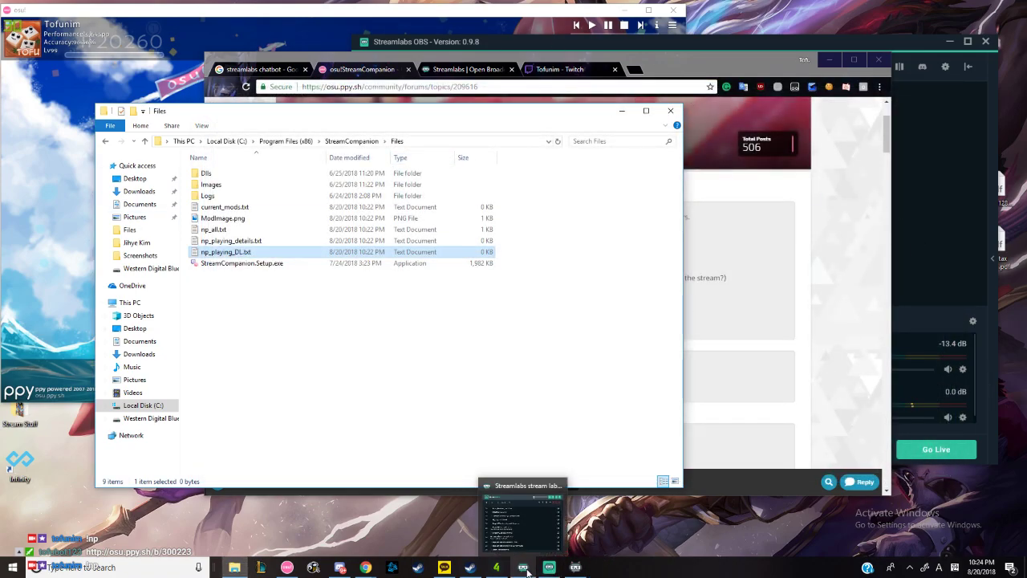
- Bring Streamlabs Chatbot forward, glance at Console, then select the !np command in Commands
left_click(578, 567)
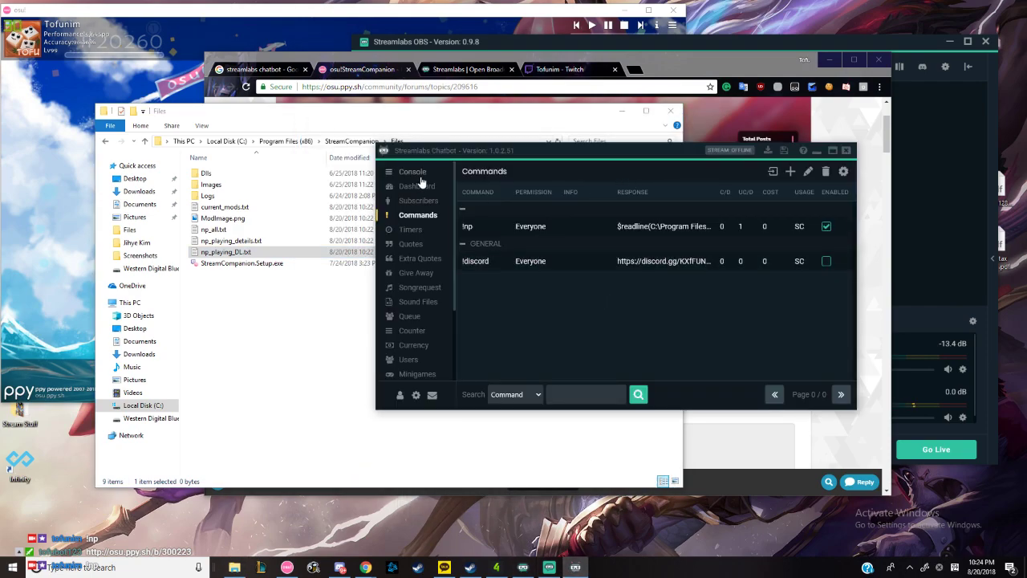
left_click(419, 176)
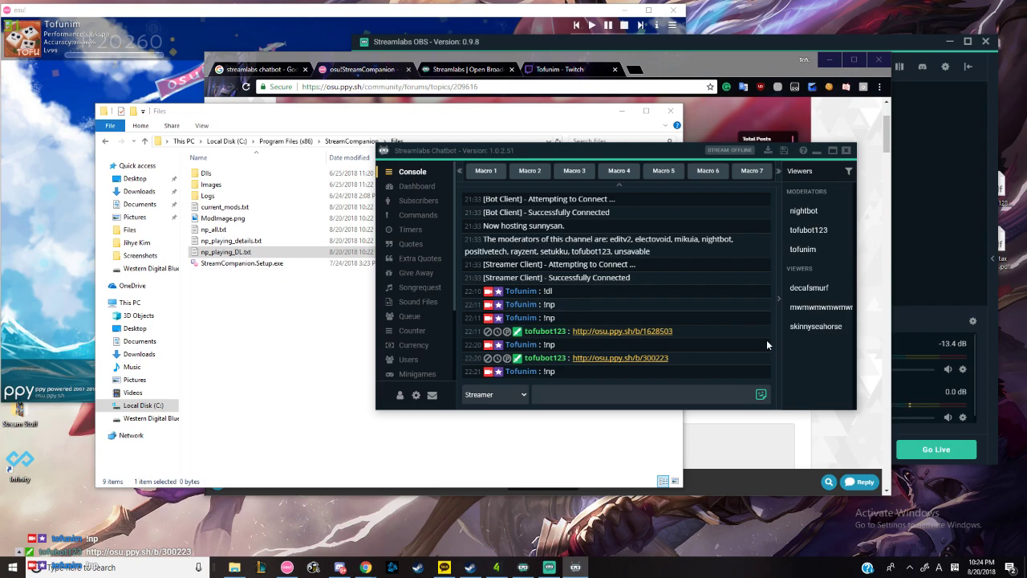
left_click(417, 215)
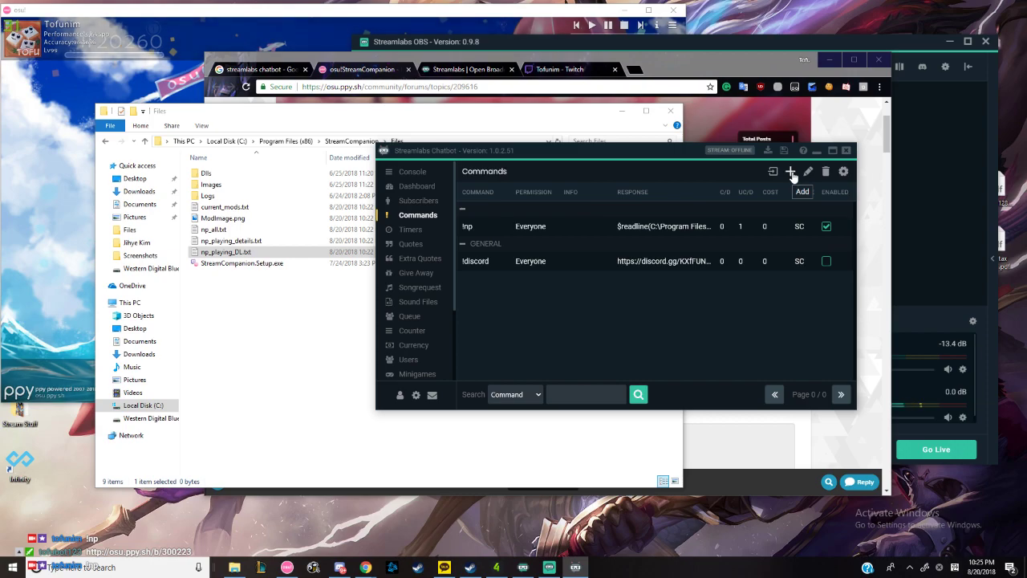
left_click(634, 227)
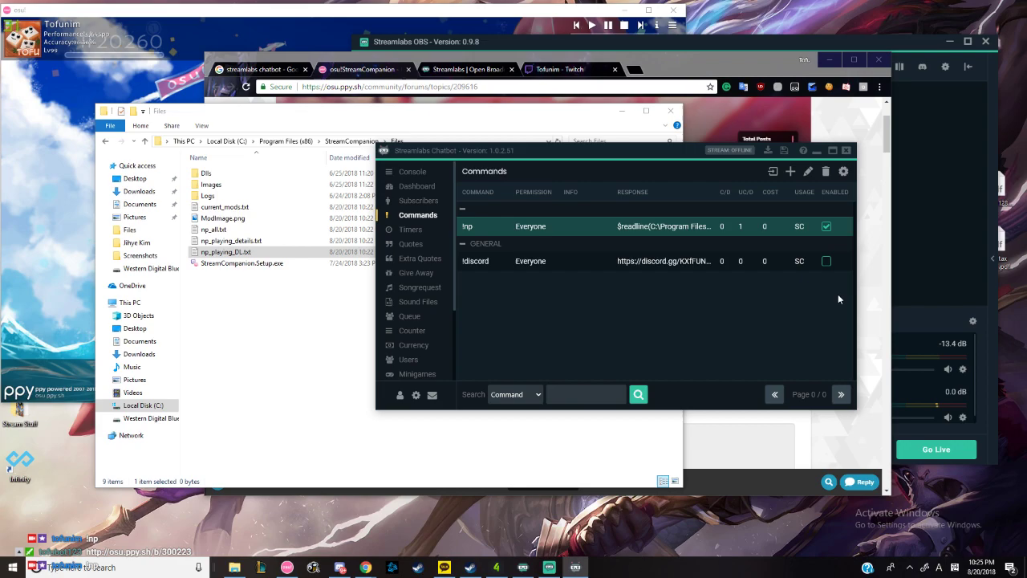
- Open the !np command editor and review its $readline response path
left_click(808, 171)
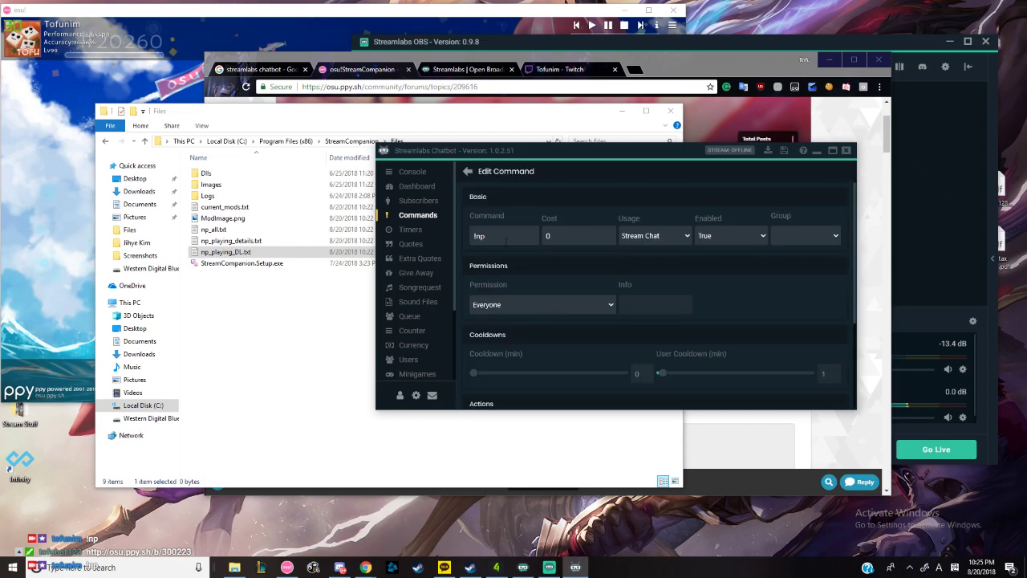
left_click(482, 236)
scroll(717, 308, "down", 2)
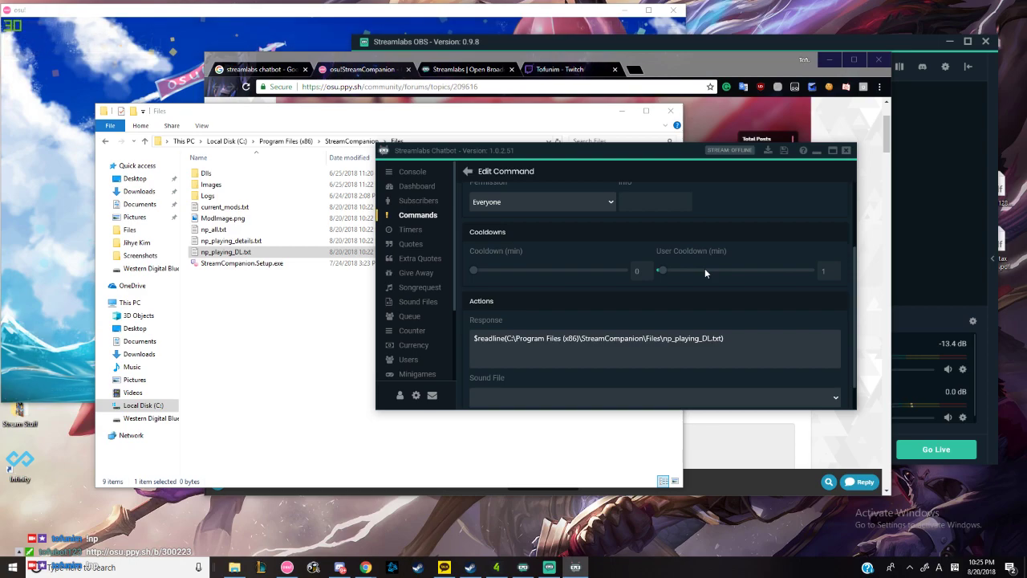
scroll(703, 269, "down", 2)
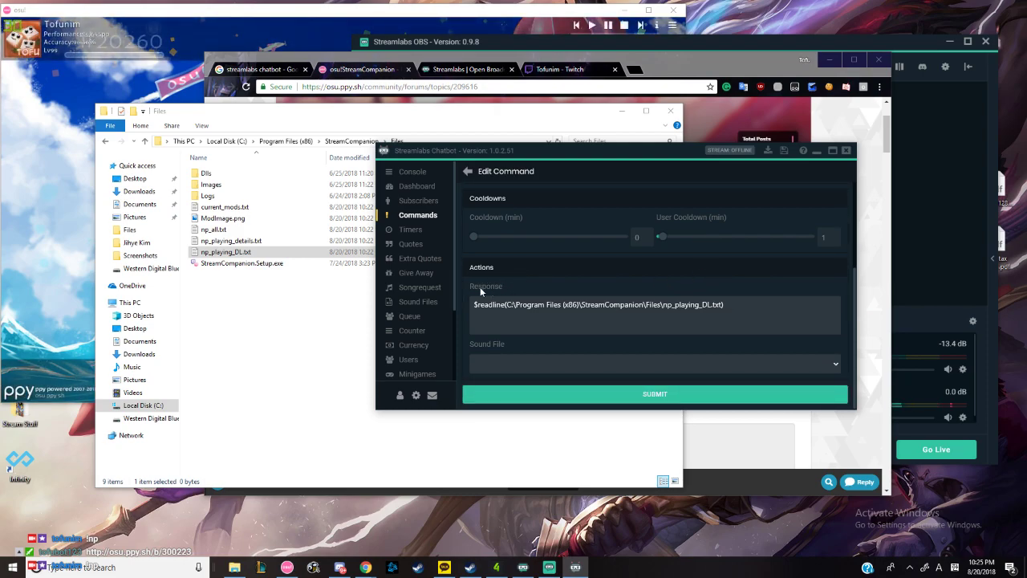
left_click_drag(765, 303, 490, 319)
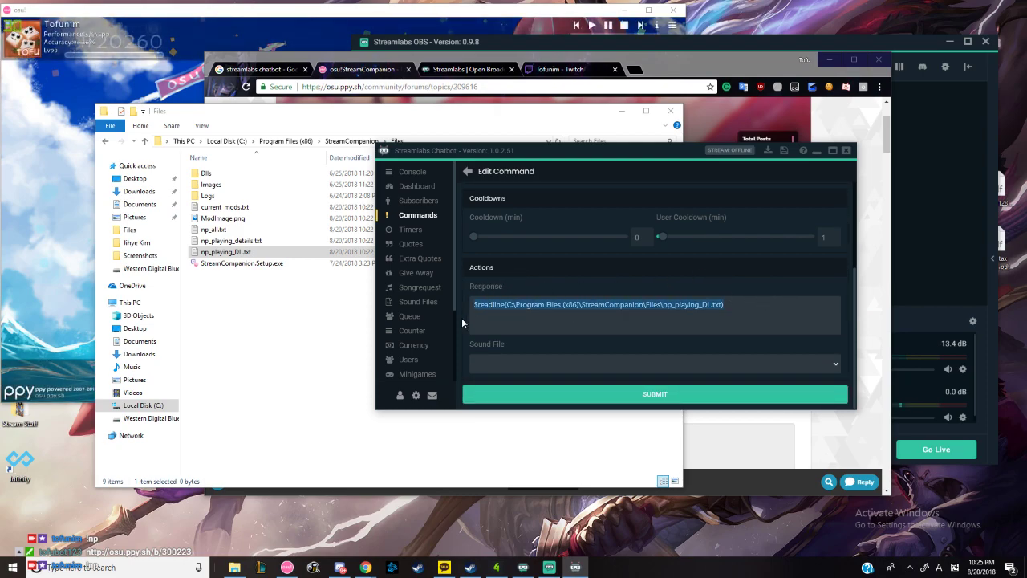
left_click(711, 304)
left_click_drag(725, 304, 485, 315)
left_click(515, 303)
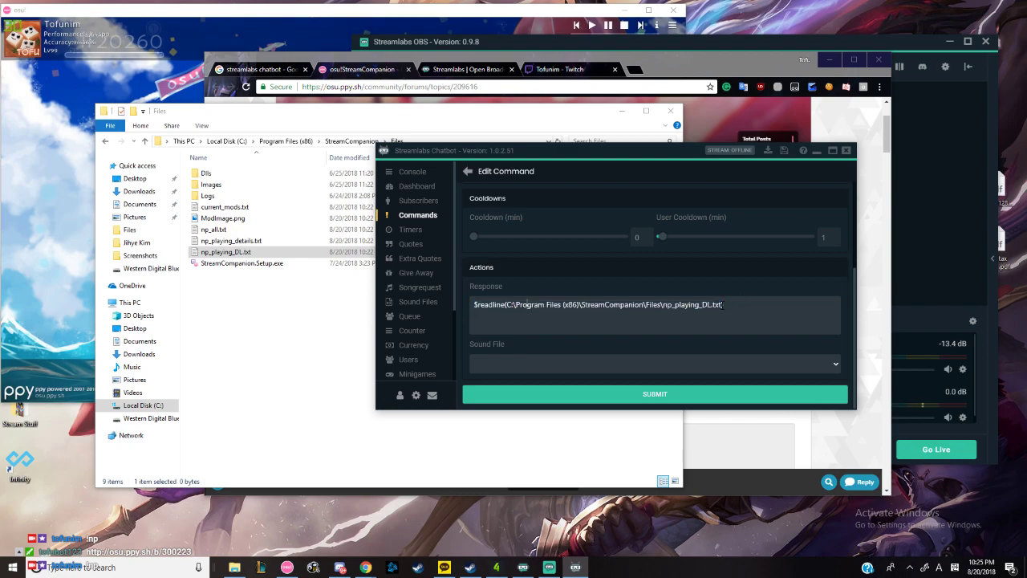
- Compare the $readline path against the Files folder's full path in Explorer
left_click(281, 297)
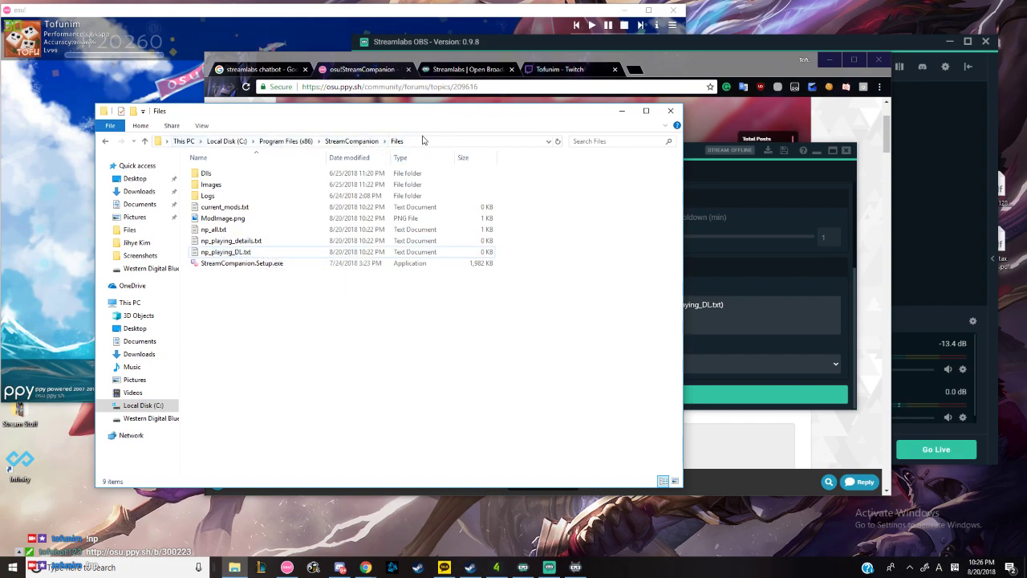
left_click(446, 143)
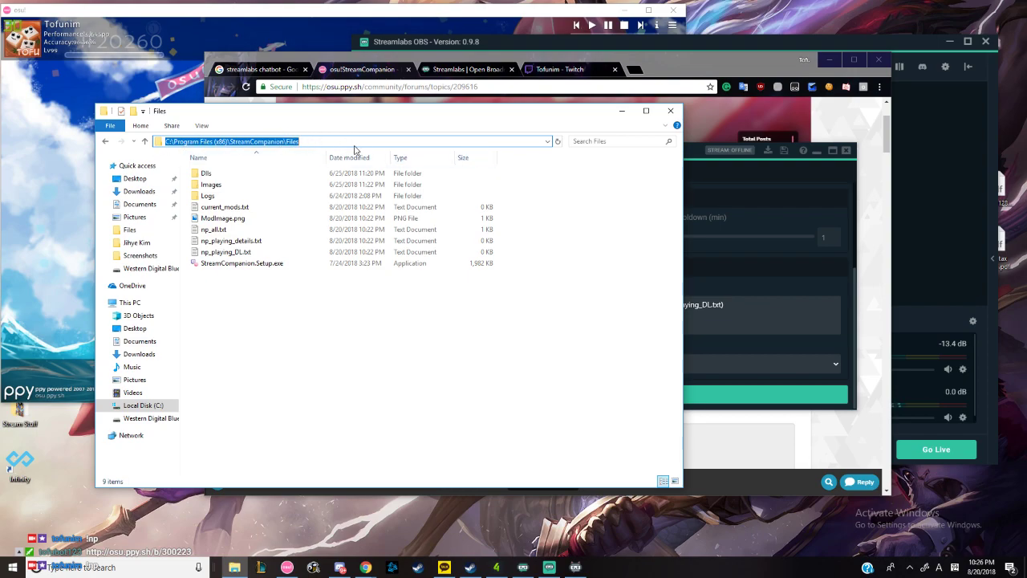
left_click(706, 309)
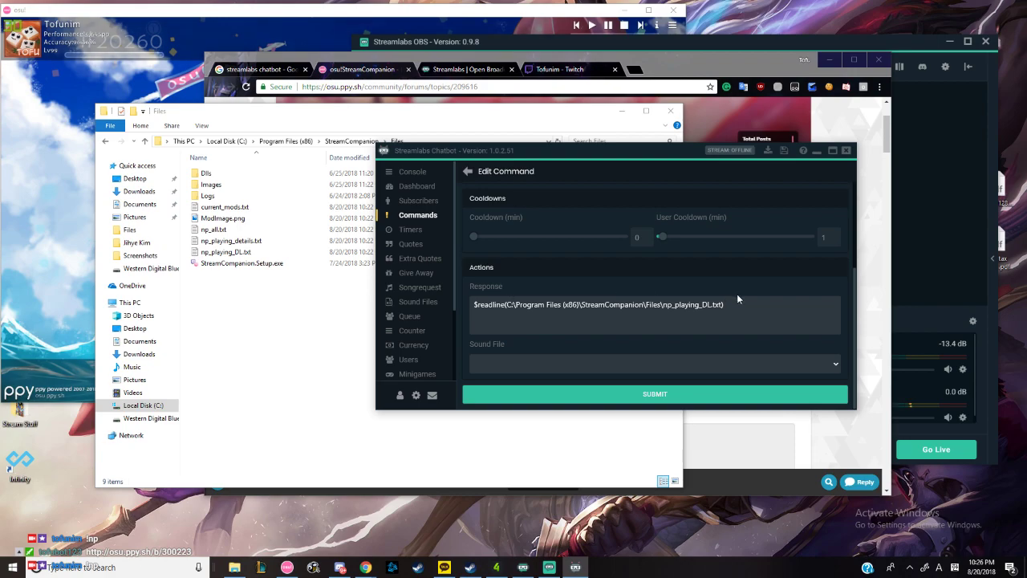
left_click(425, 140)
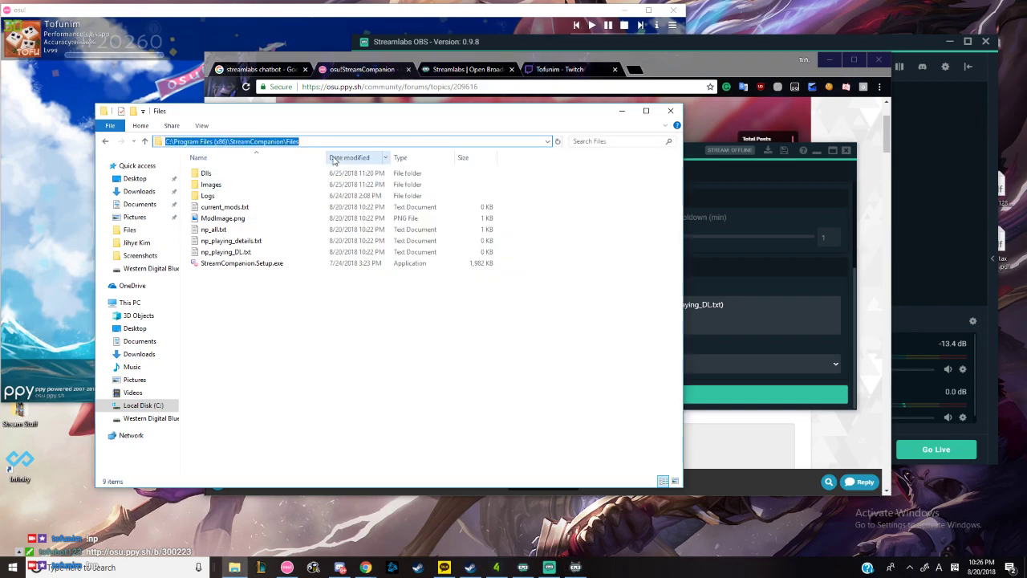
left_click(547, 319)
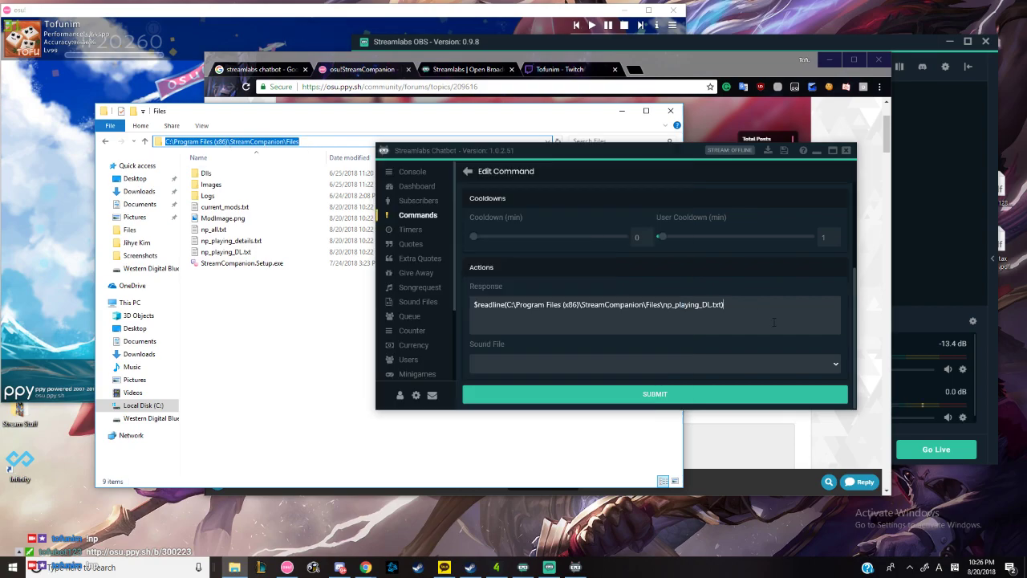
- Save the !np command, minimize the chatbot, and close the Files folder
left_click(625, 395)
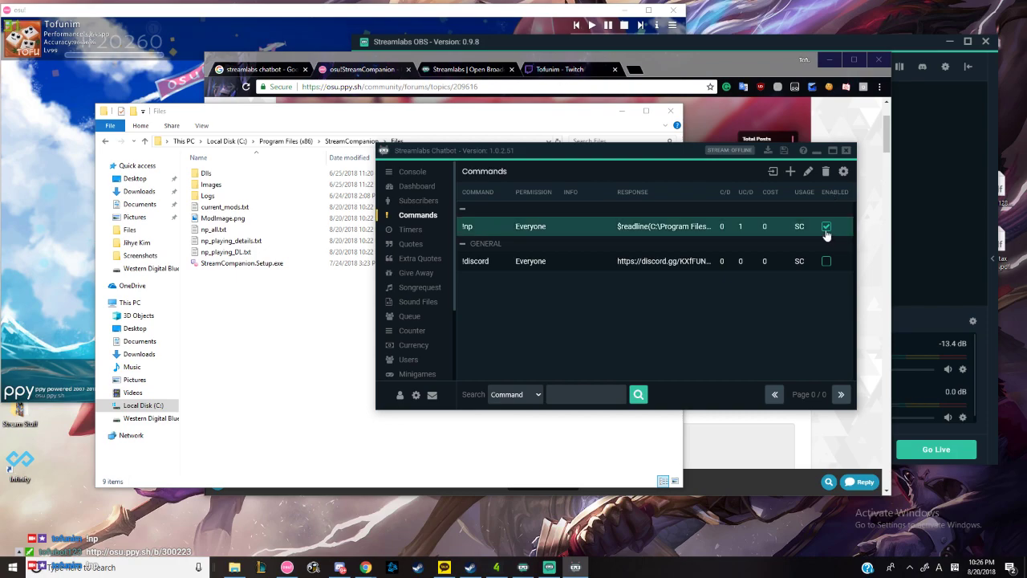
left_click(817, 153)
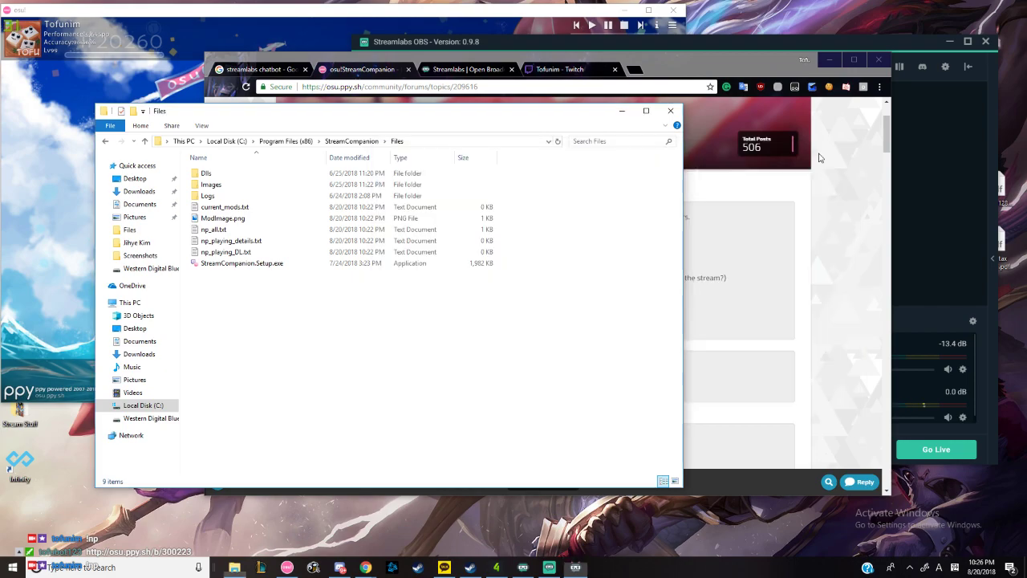
left_click(670, 111)
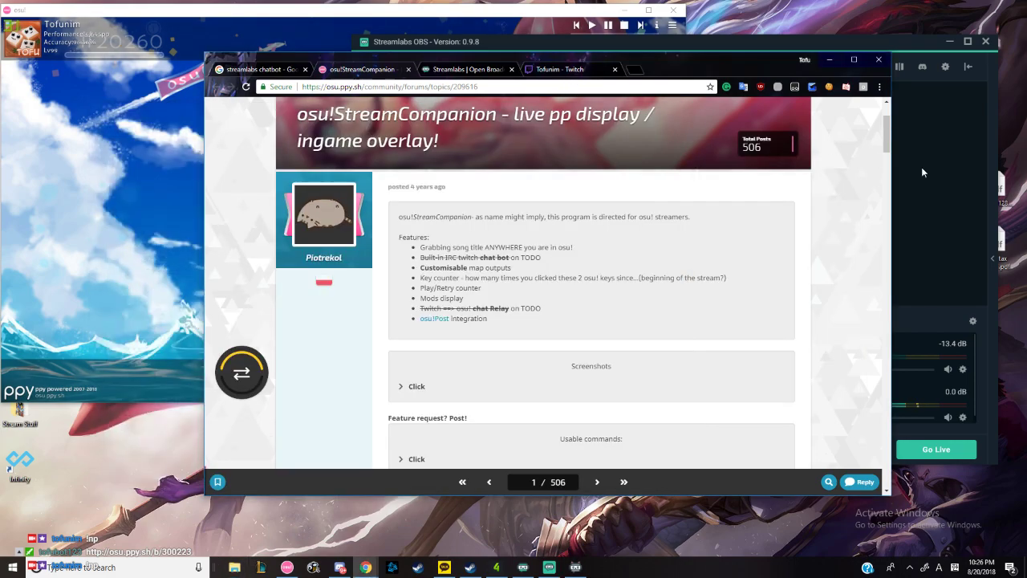
- Open the Twitch channel page, then go to osu! solo song selection
left_click(574, 70)
left_click_drag(682, 59, 787, 61)
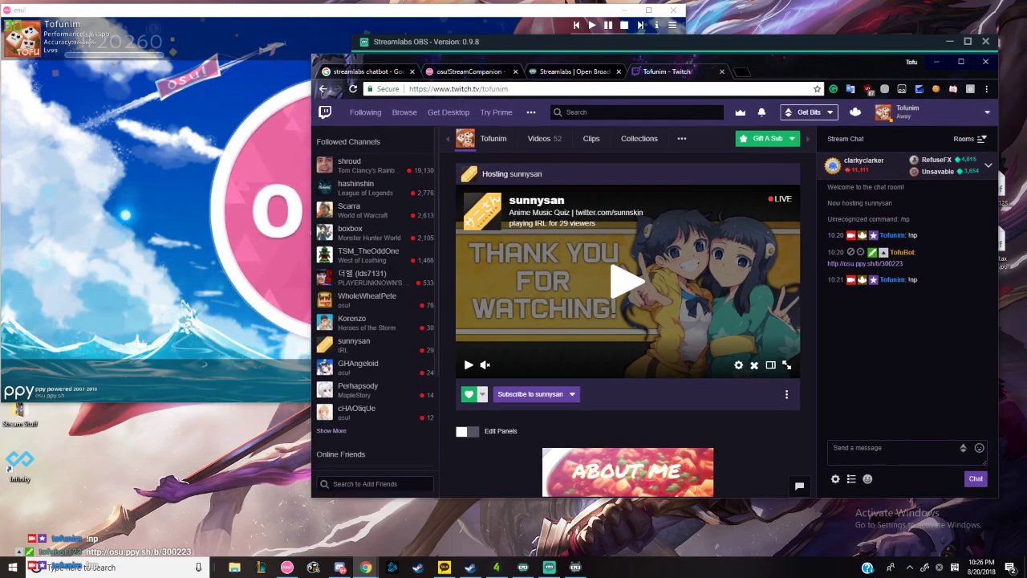
left_click(241, 184)
left_click(241, 185)
left_click(450, 128)
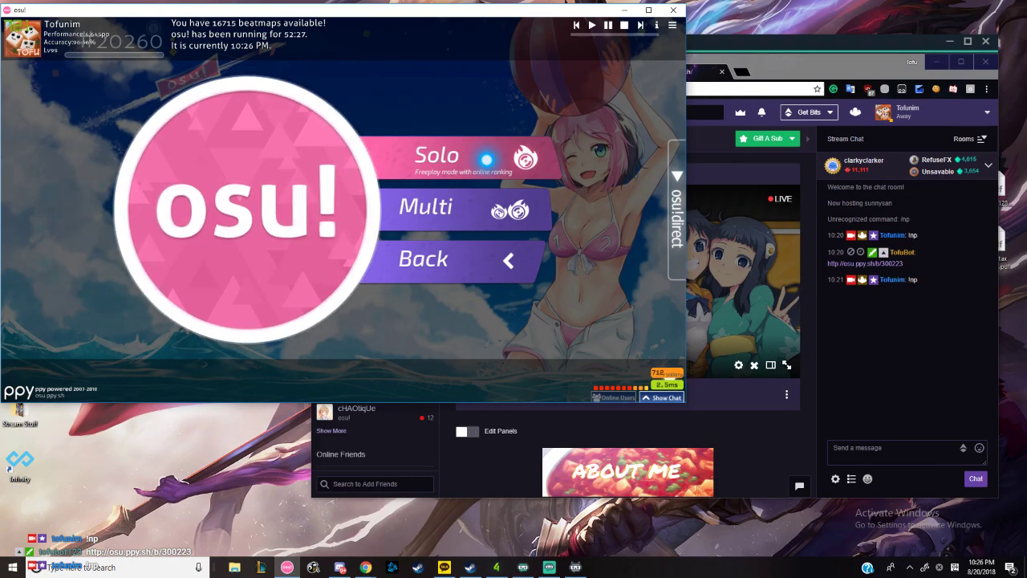
left_click(487, 160)
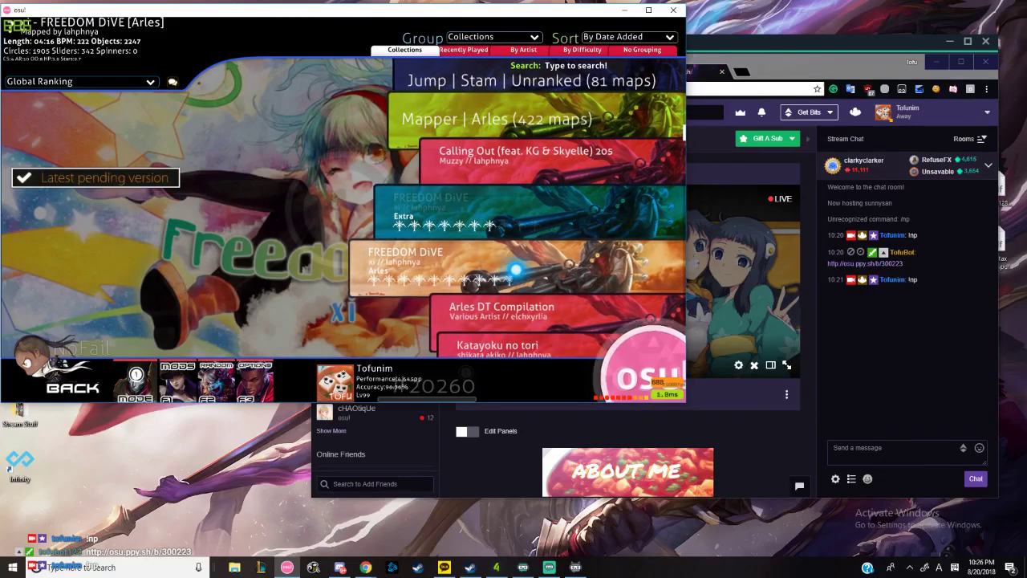
- Start the FREEDOM DiVE map, pause it, and focus the Twitch chat box
key("F1")
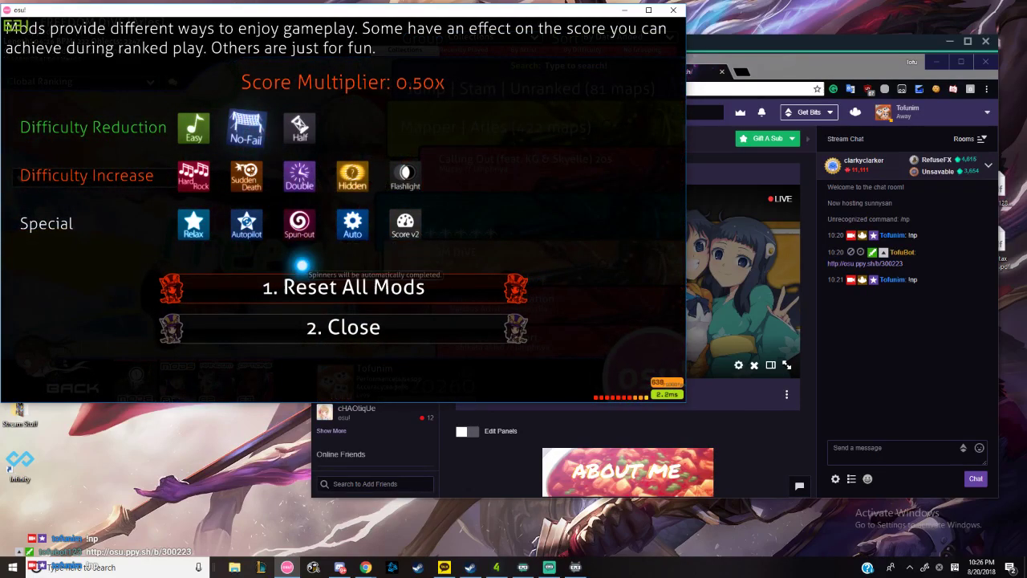
left_click(291, 328)
left_click(454, 266)
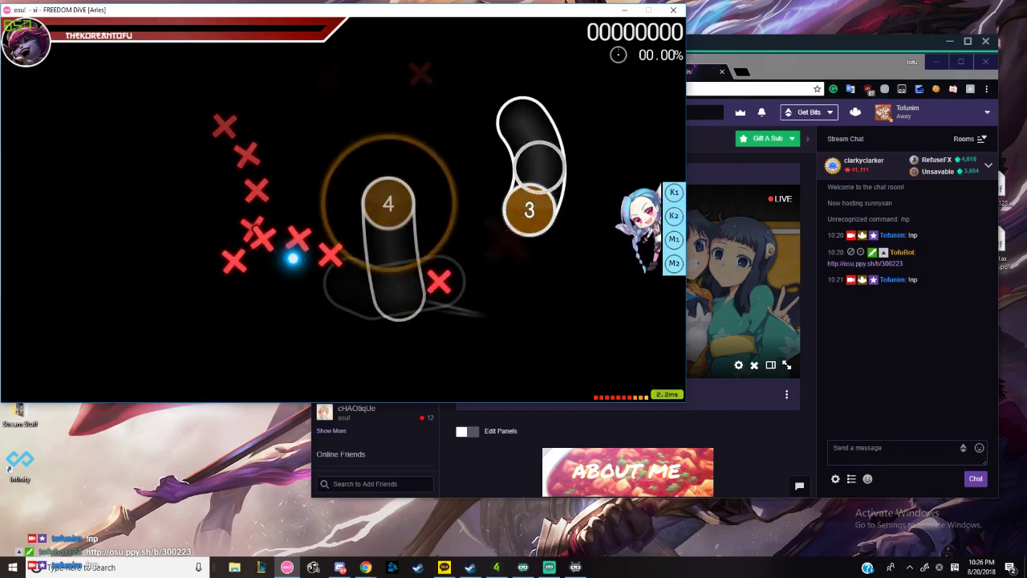
key("Escape")
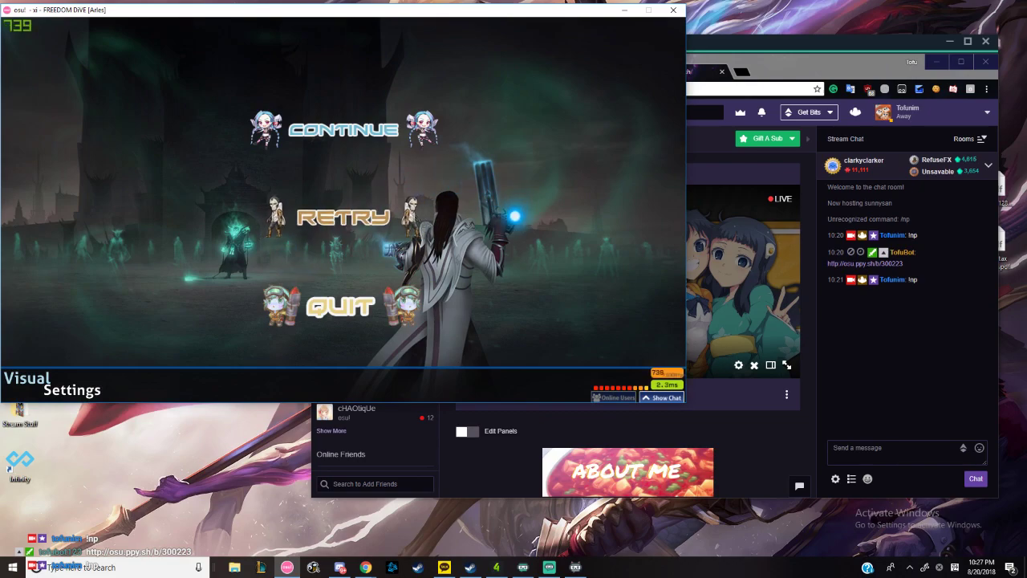
left_click(918, 385)
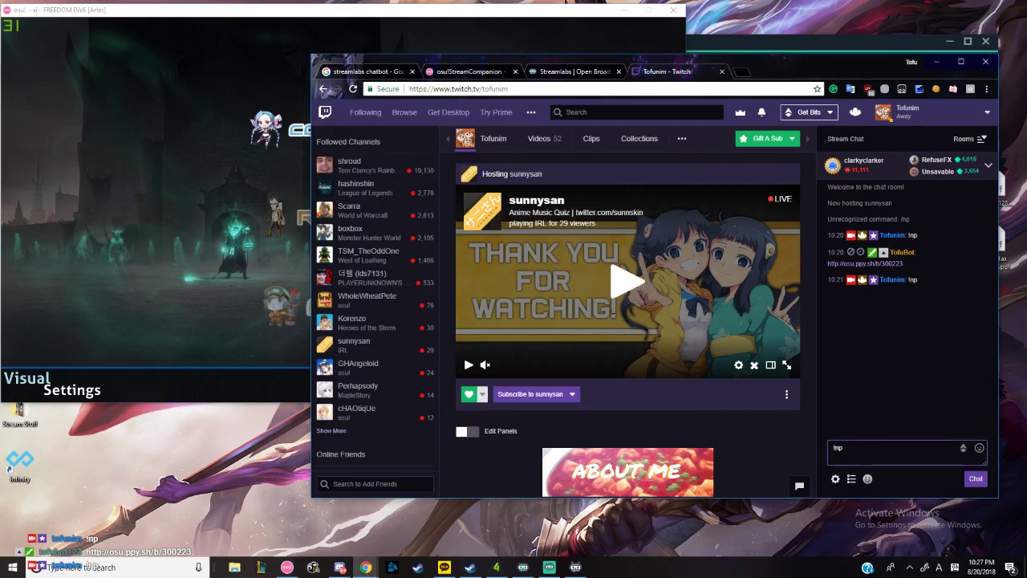
- Send !np in Twitch chat, open the bot's FREEDOM DiVE beatmap link, then return to osu!
key("Return")
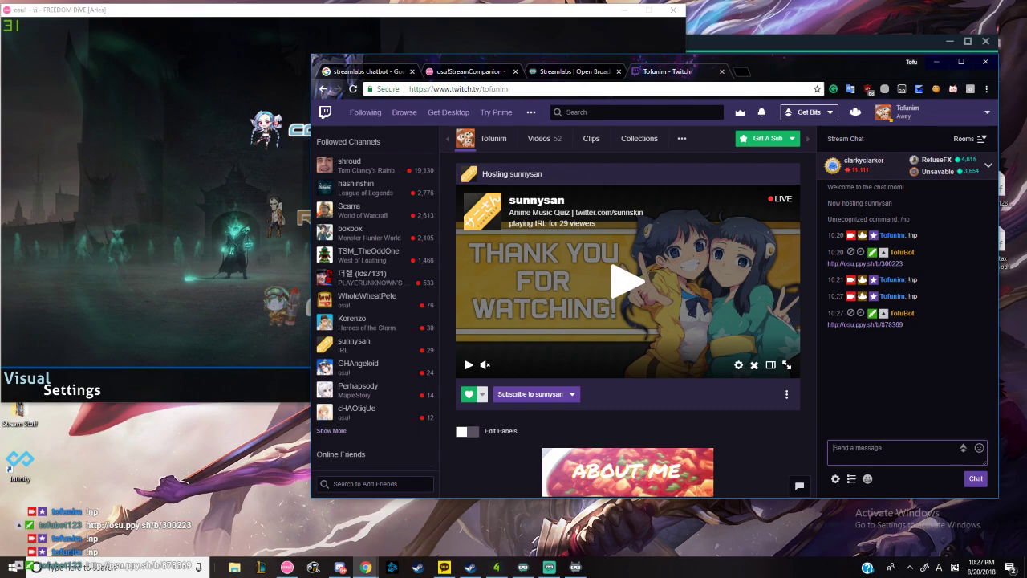
left_click(862, 325)
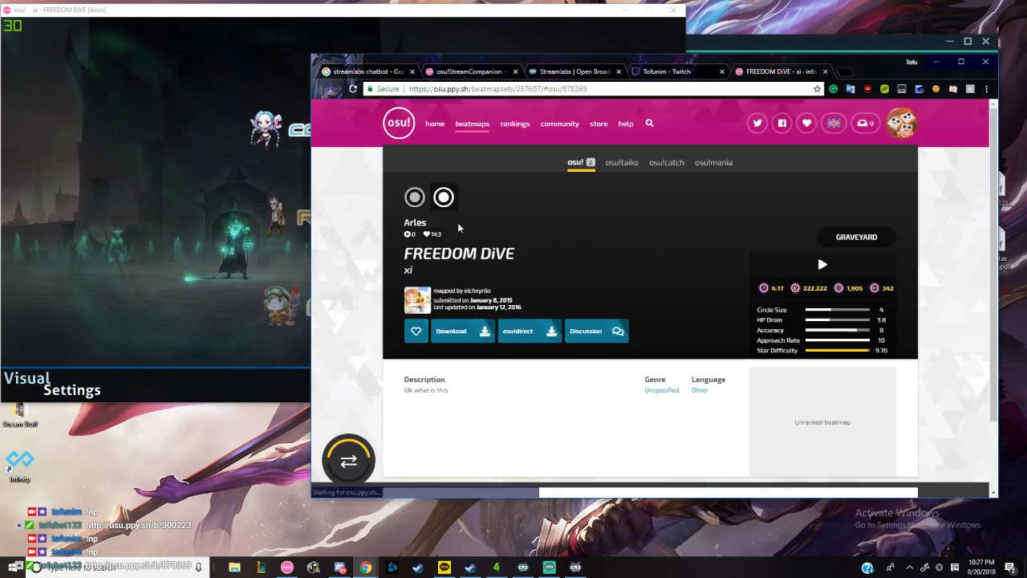
left_click_drag(405, 254, 571, 254)
left_click(571, 254)
triple_click(531, 260)
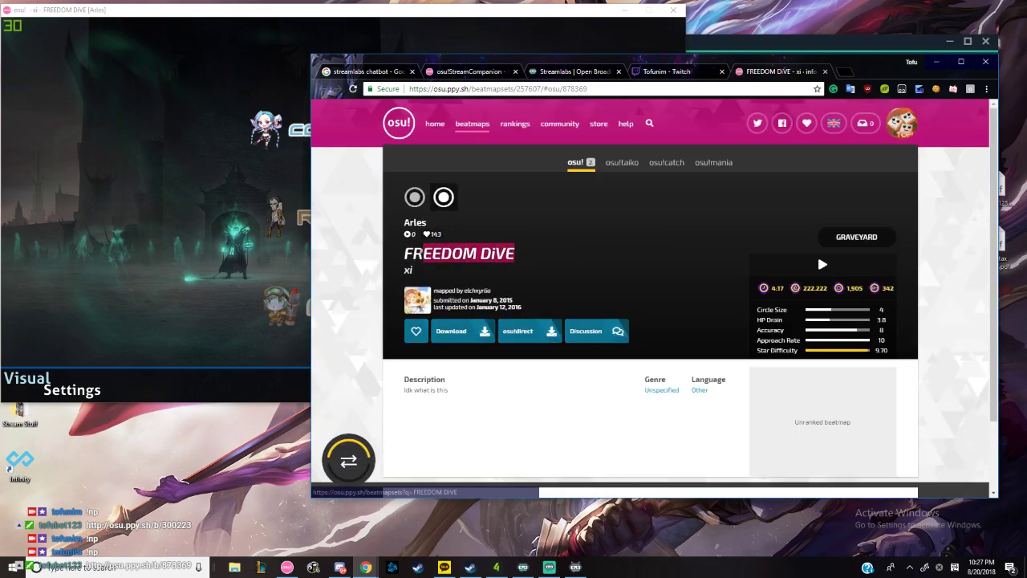
left_click(590, 278)
key("alt+Tab")
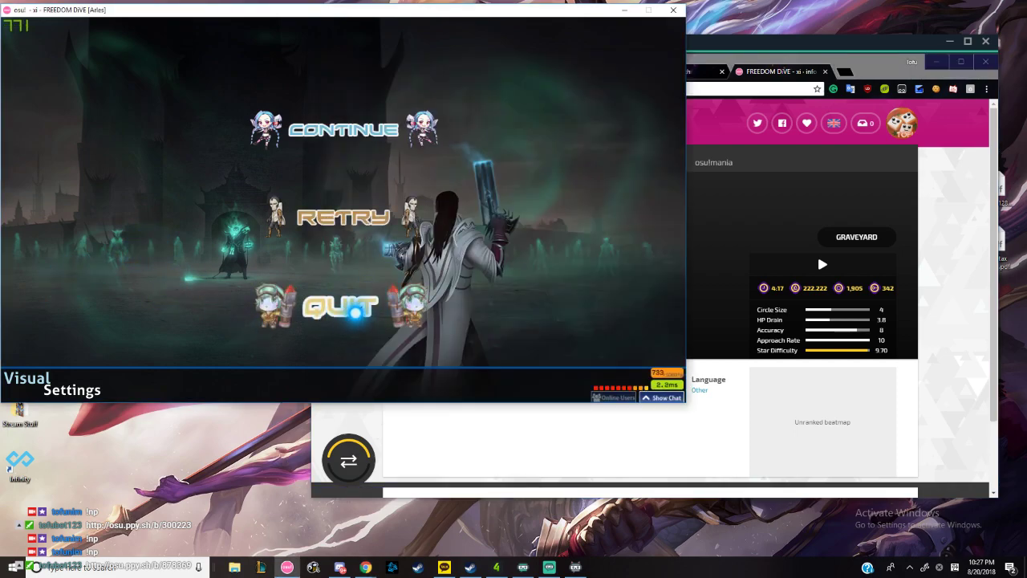
- Quit FREEDOM DiVE, start kakushigoto [Arles] in osu!, then bring the browser back
left_click(357, 309)
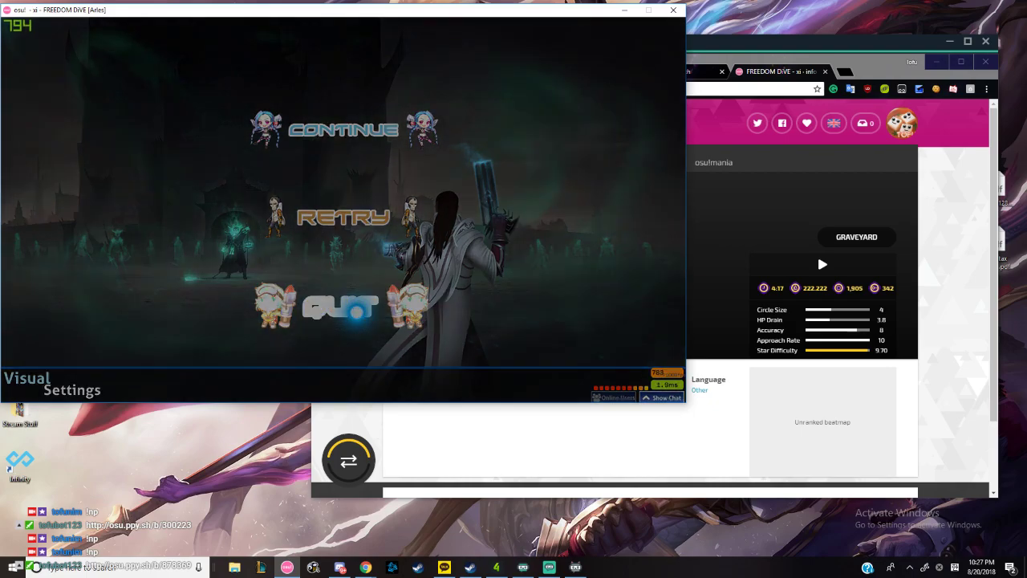
key("F2")
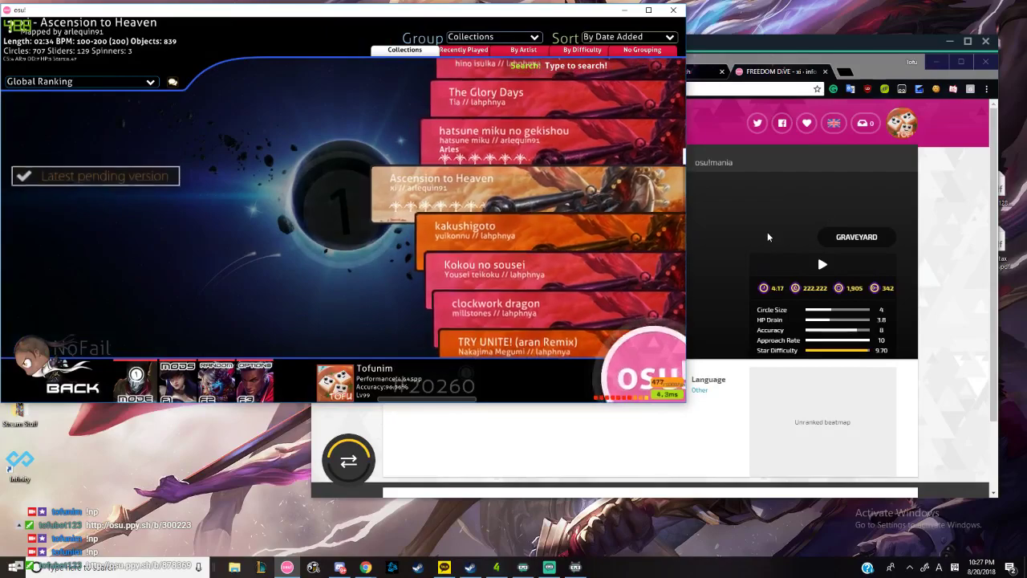
left_click(624, 243)
key("Return")
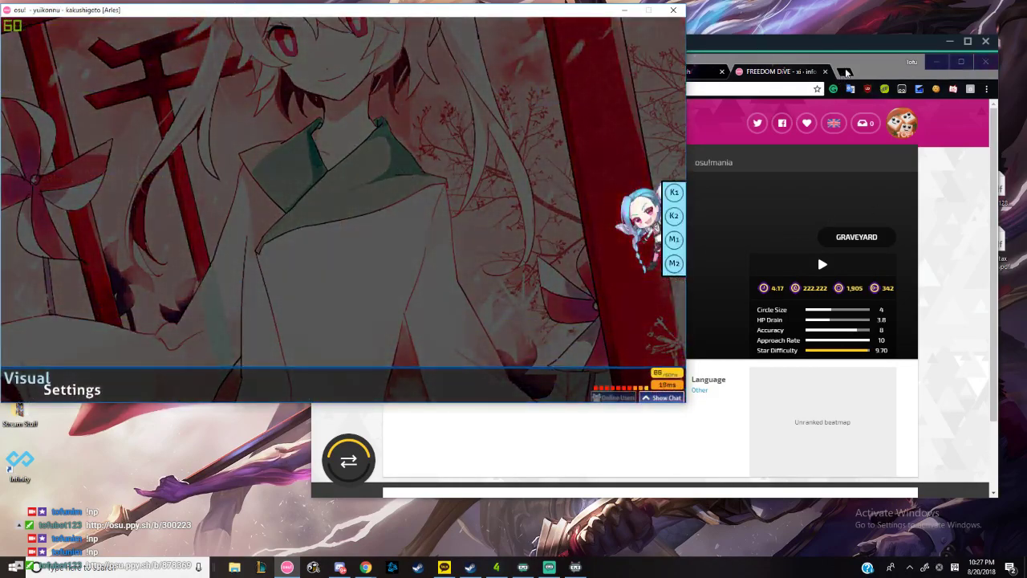
left_click(846, 73)
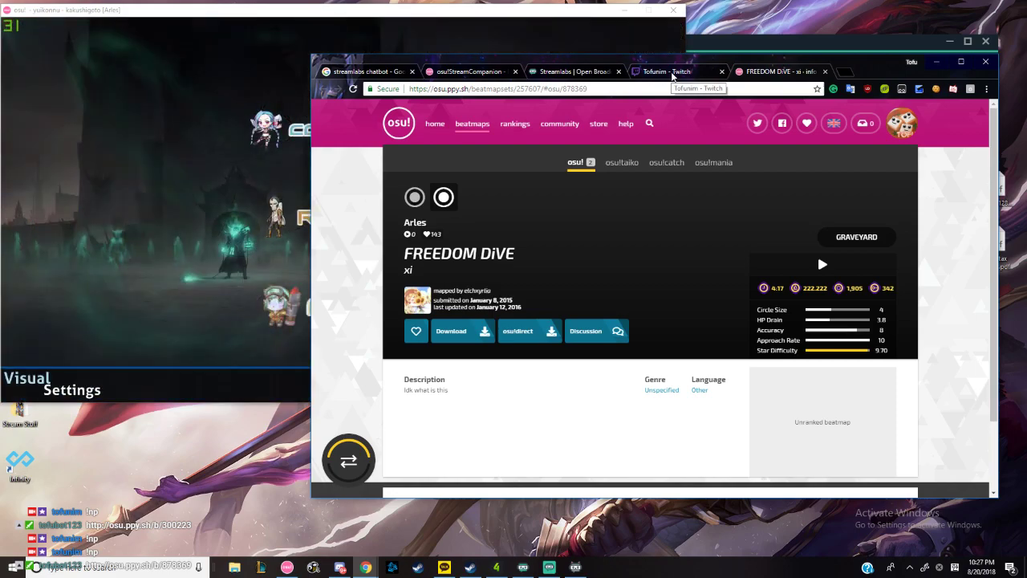
- Send !np in Twitch chat and open the bot's kakushigoto beatmap link
left_click(672, 72)
type("!")
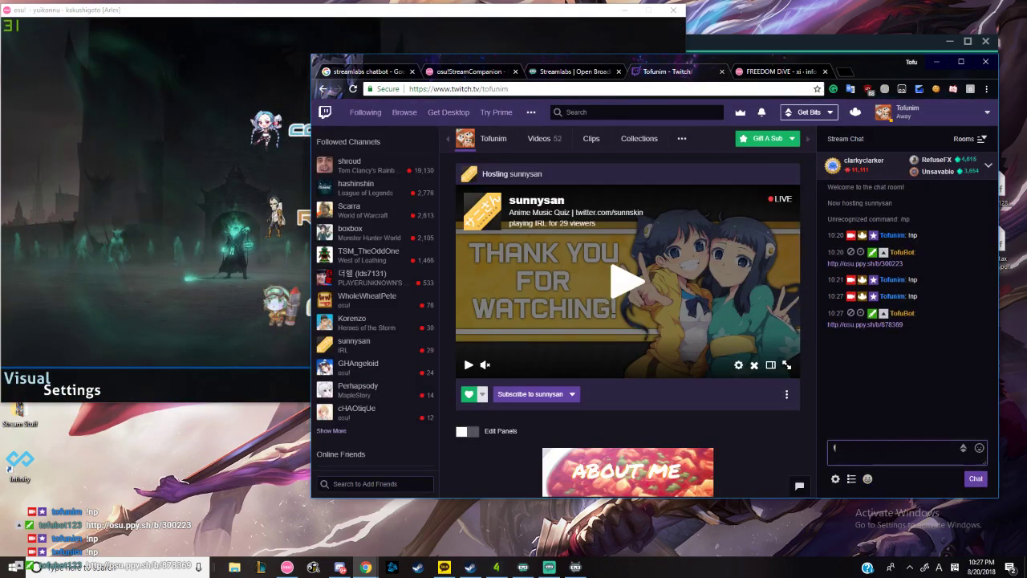
type("np")
key("Return")
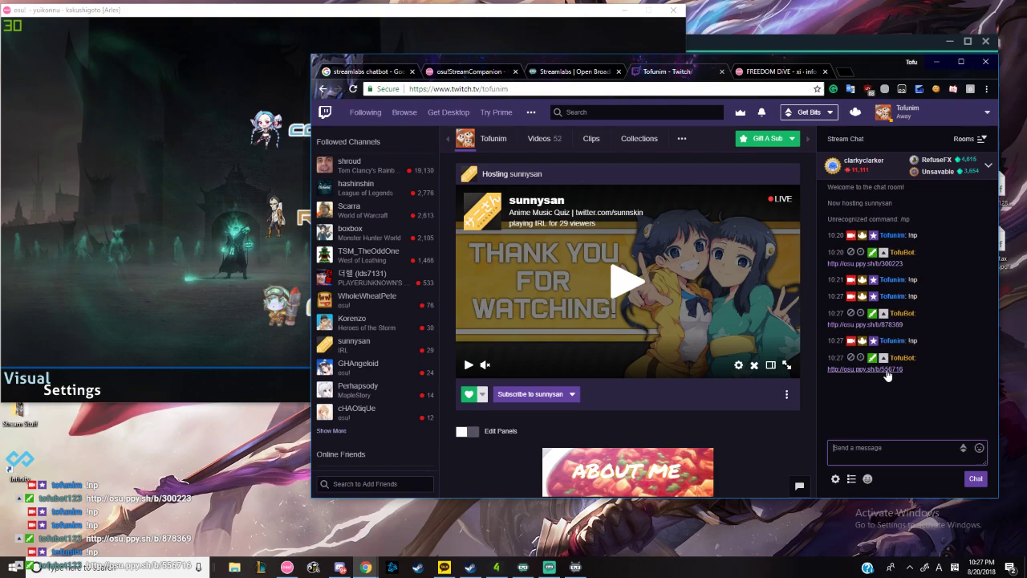
left_click(886, 370)
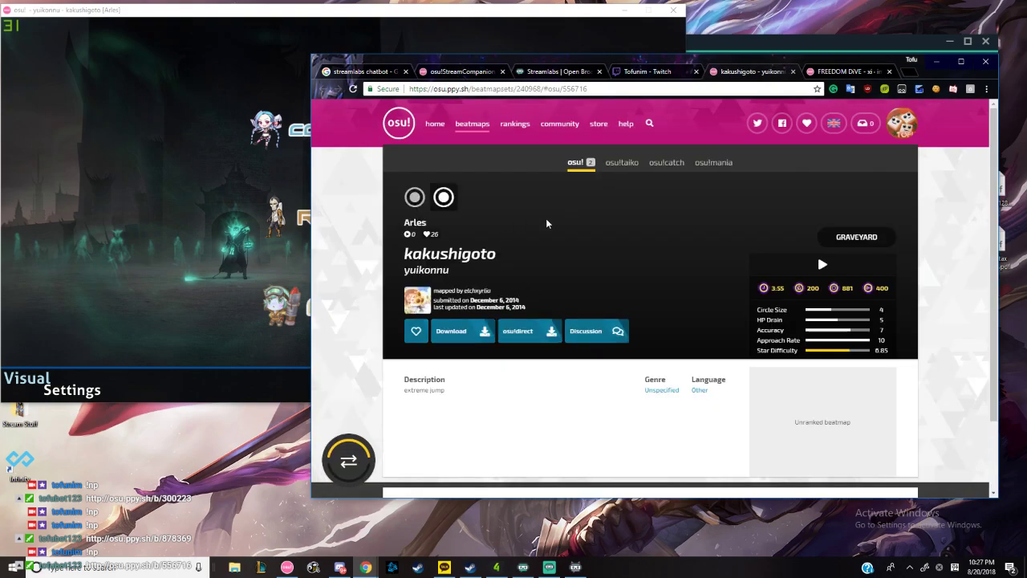
double_click(409, 254)
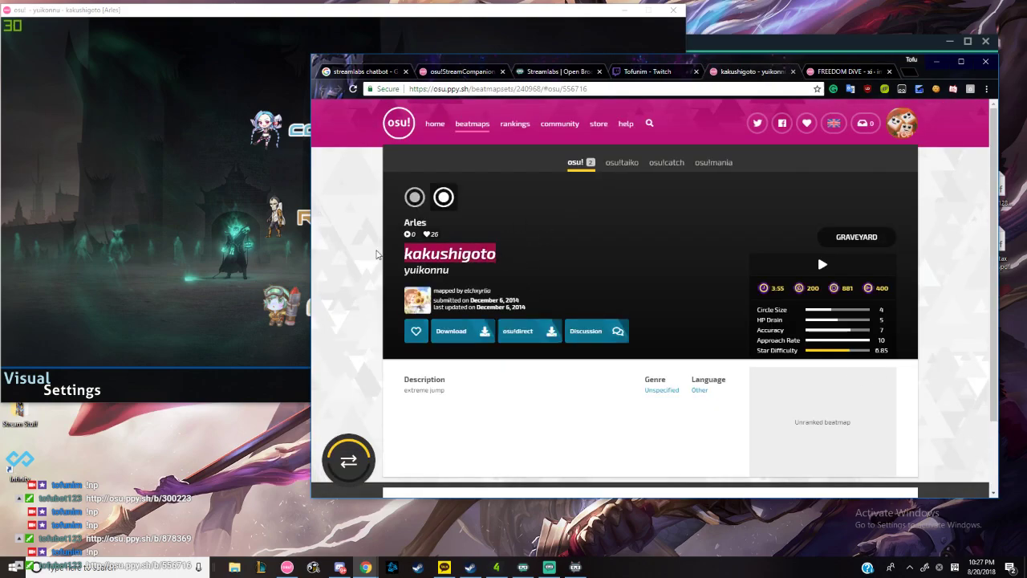
double_click(406, 254)
- Close the kakushigoto and FREEDOM DiVE beatmap tabs
key("alt+Tab")
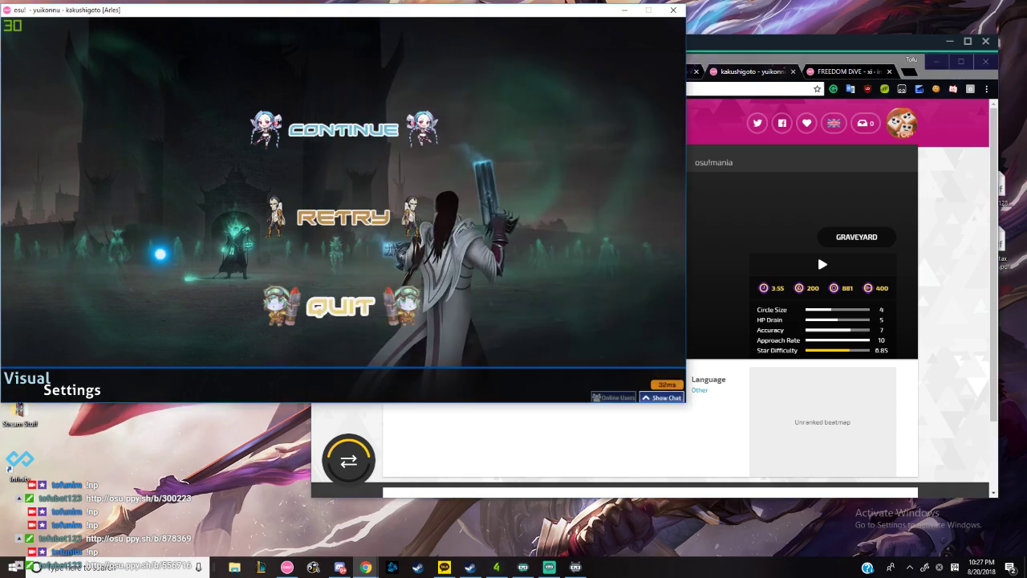
left_click(847, 72)
left_click(789, 72)
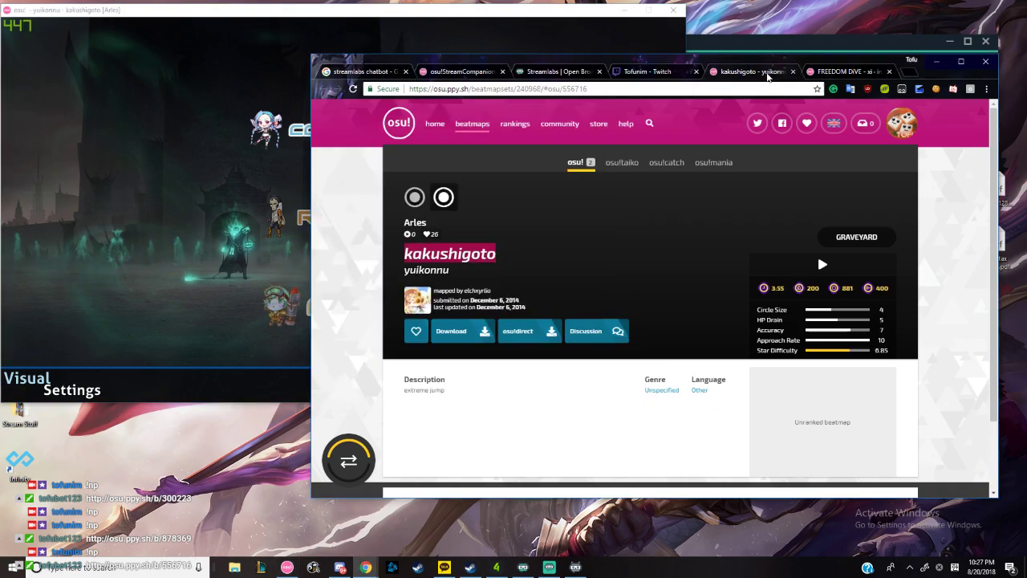
left_click(793, 72)
left_click(793, 72)
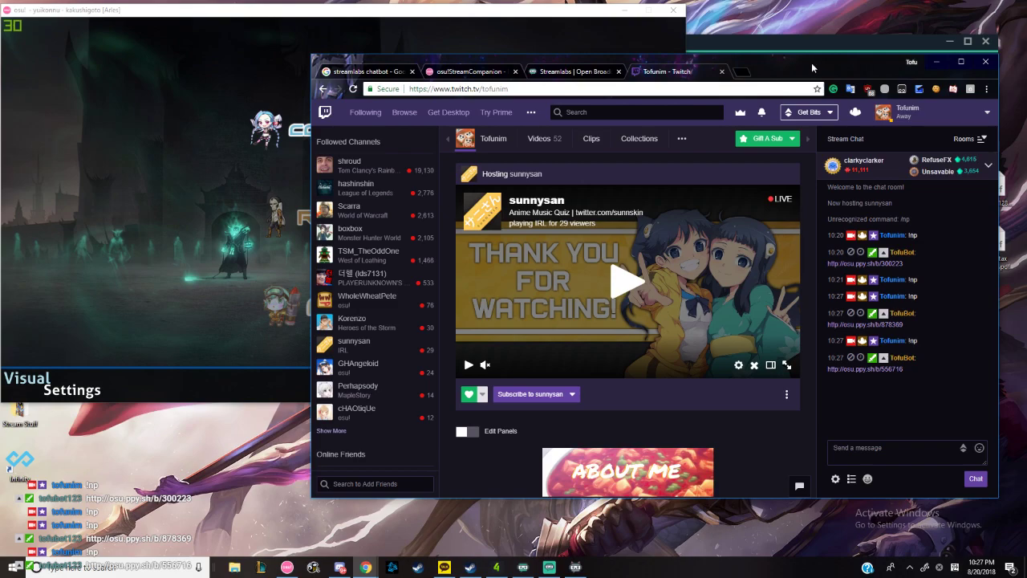
- Quit the kakushigoto play to osu!'s main menu, then bring the Streamlabs OBS Editor over the Twitch page
key("alt+Tab")
key("Escape")
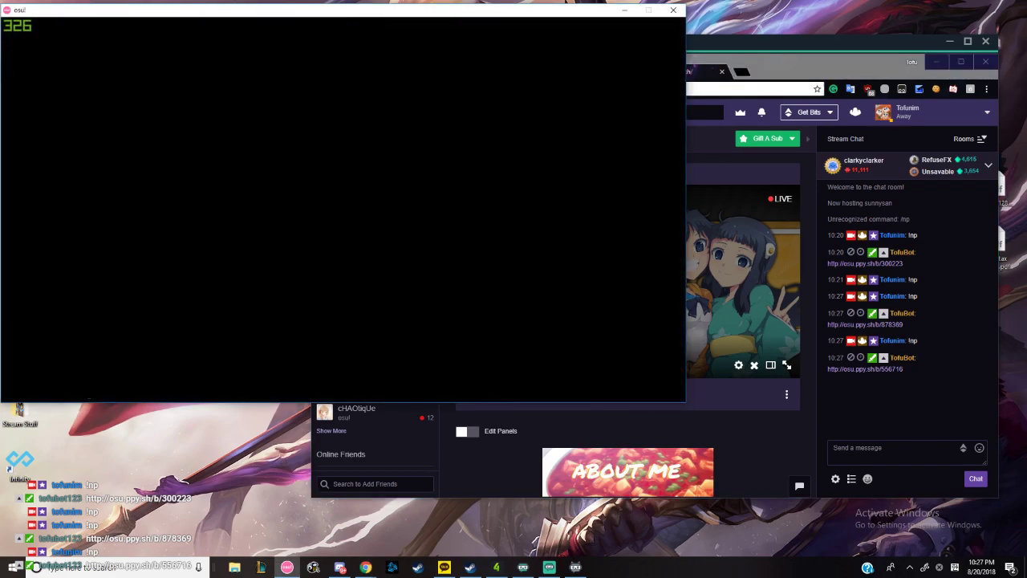
key("Escape")
left_click(927, 429)
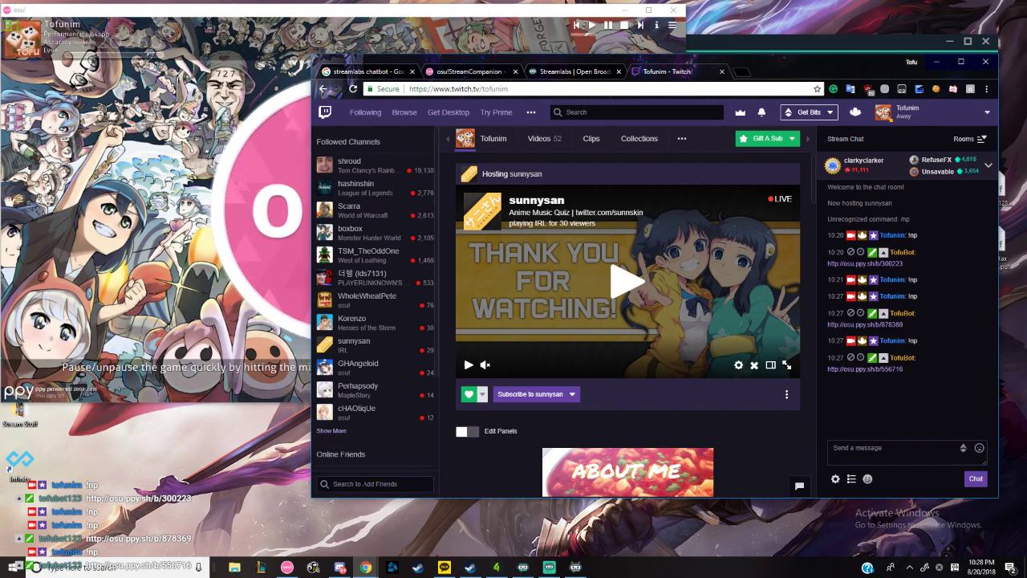
left_click(550, 568)
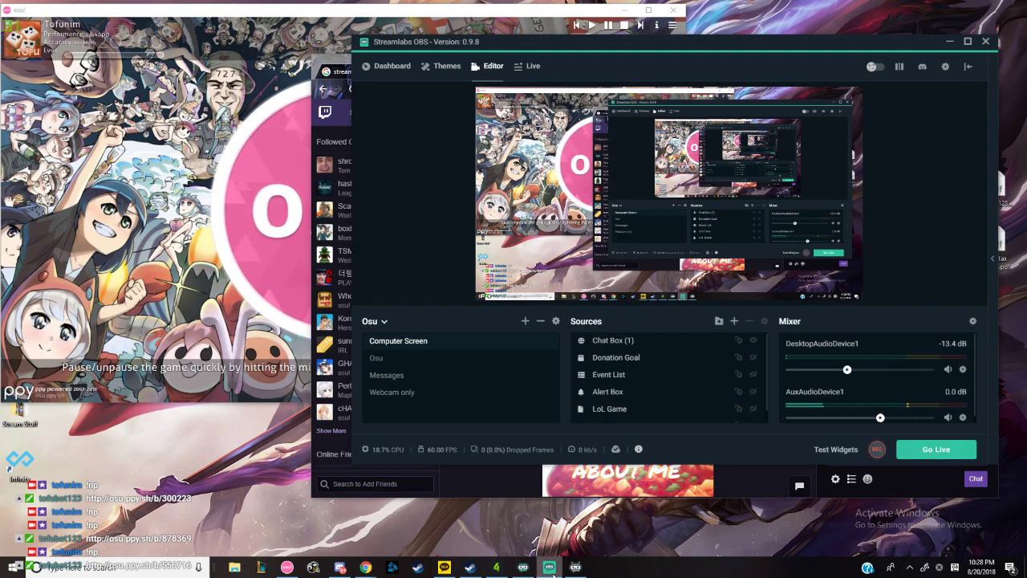